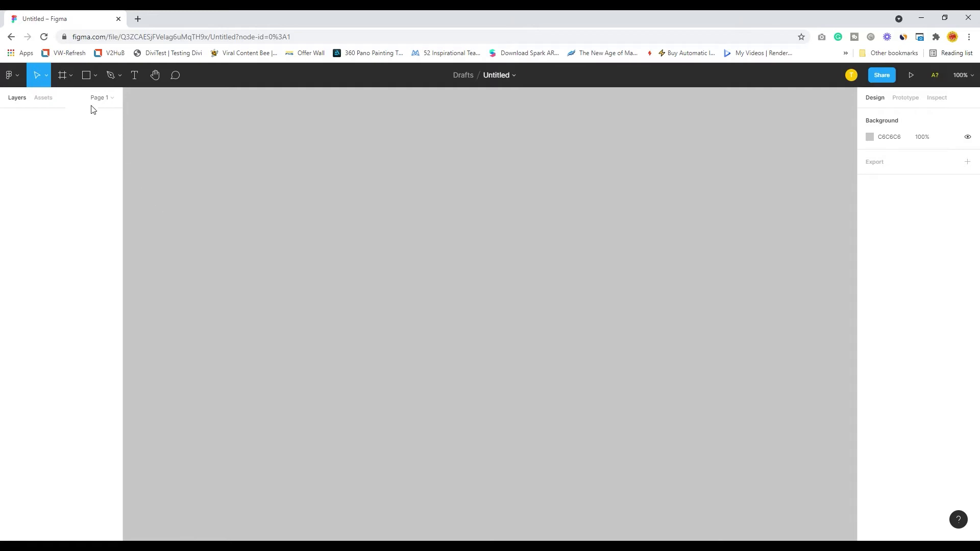
Draw Frame 1 on the canvas and widen it to a landscape 1117 × 744
{"action": "left_click", "coordinate": [71, 76]}
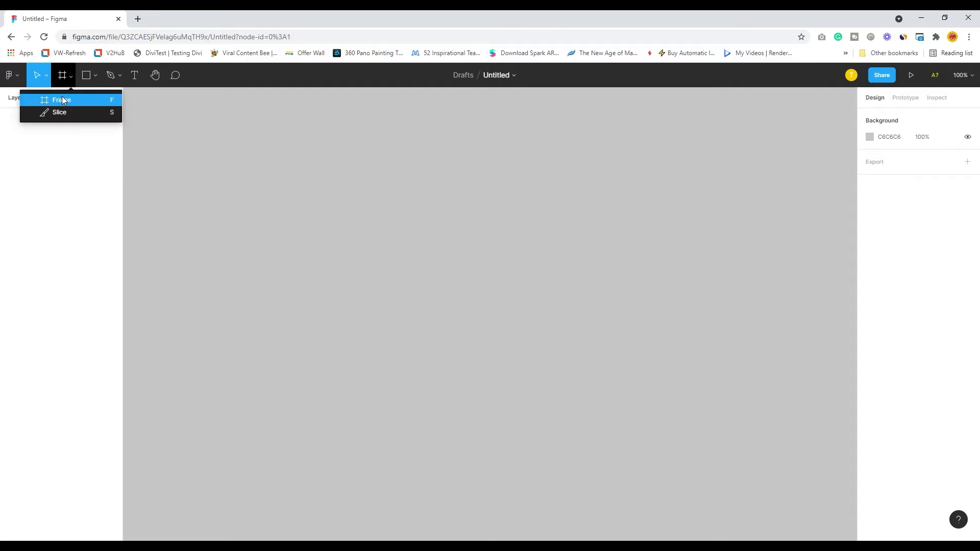
{"action": "left_click", "coordinate": [62, 100]}
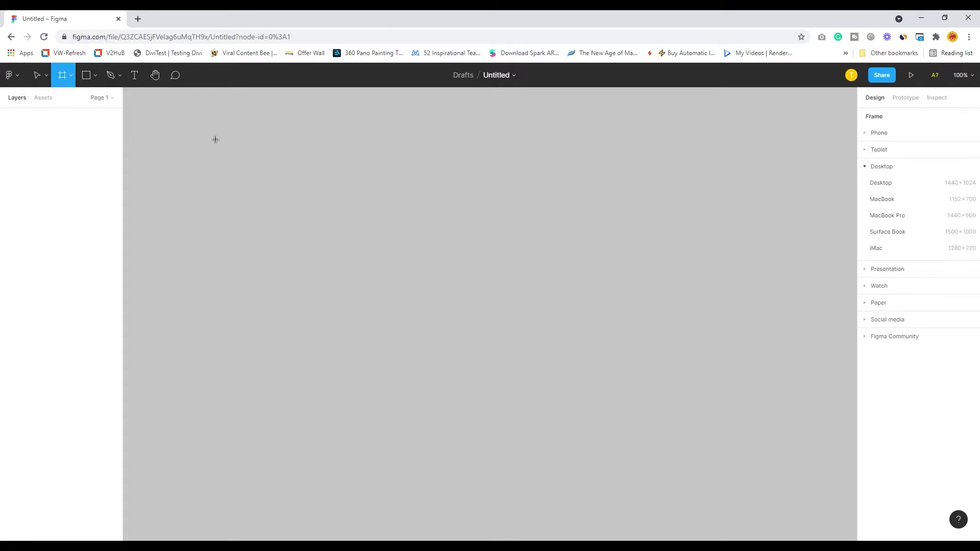
{"action": "left_click_drag", "start_coordinate": [207, 130], "coordinate": [487, 496]}
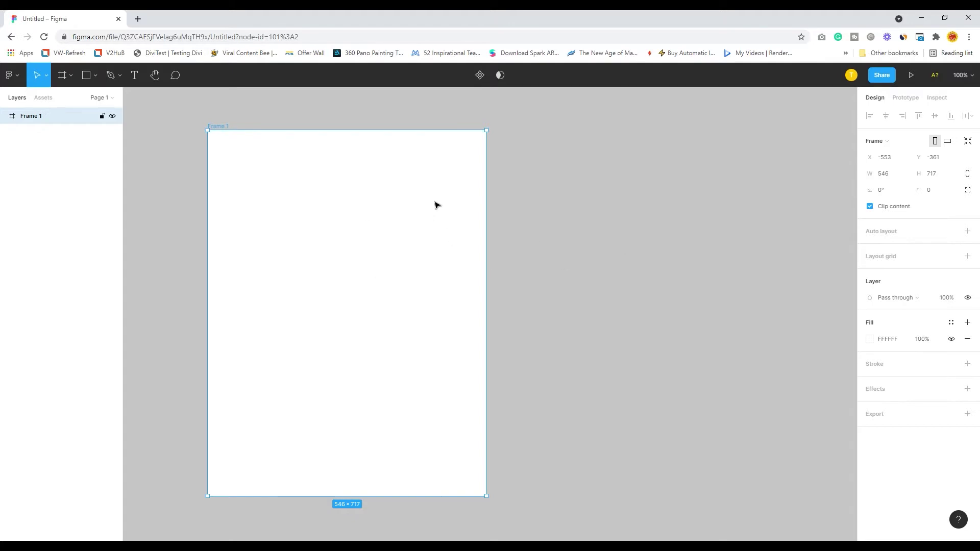
{"action": "left_click_drag", "start_coordinate": [495, 140], "coordinate": [786, 125]}
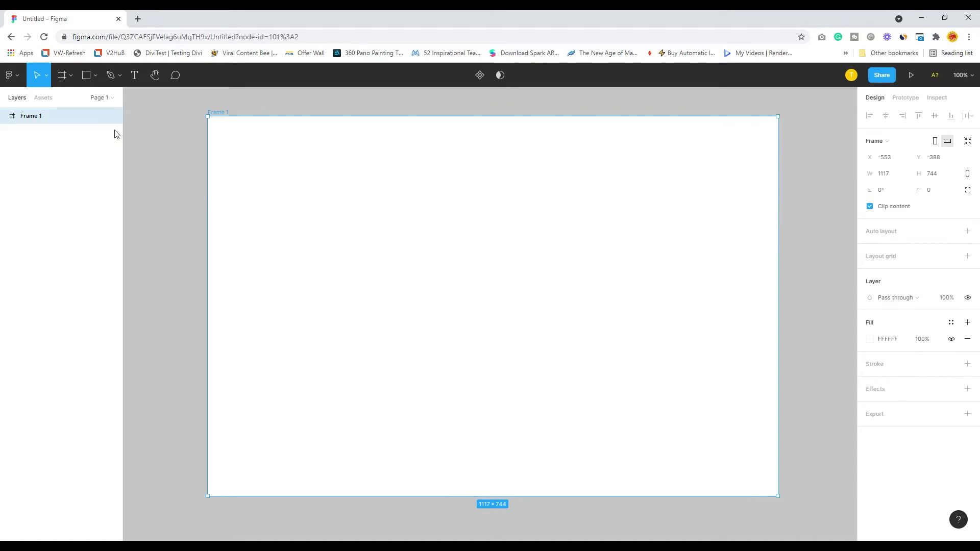
{"action": "left_click", "coordinate": [95, 78]}
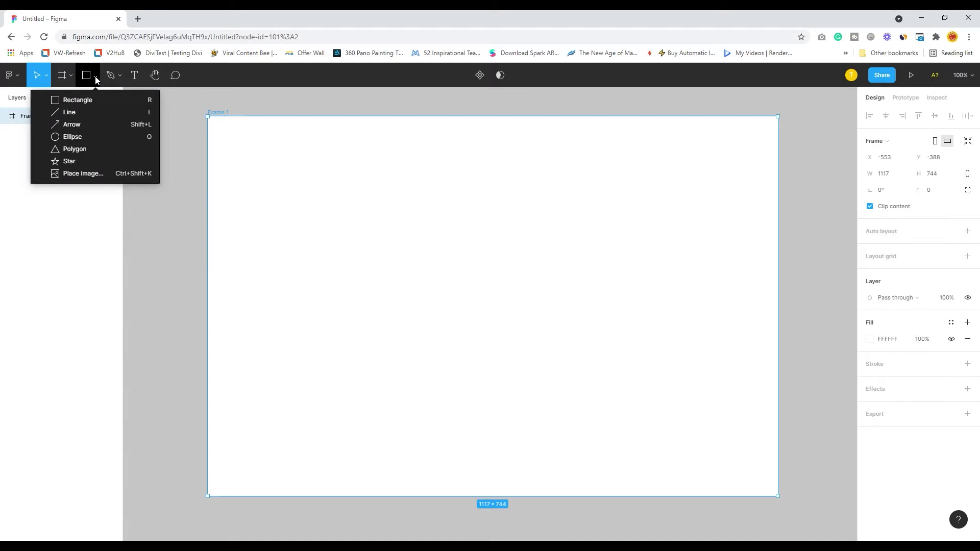
Draw a grey square, circle and triangle left to right inside Frame 1
{"action": "left_click", "coordinate": [75, 100]}
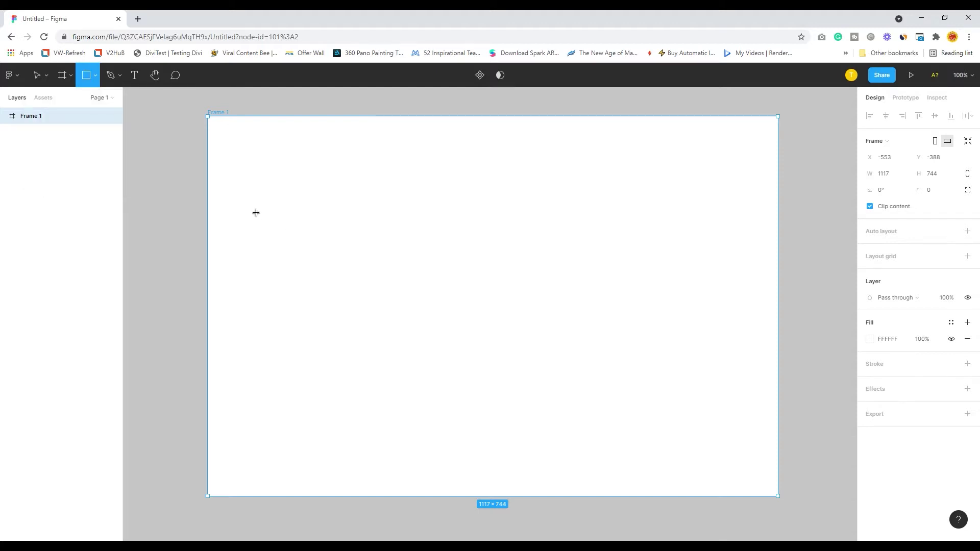
{"action": "mouse_move", "coordinate": [248, 204]}
{"action": "left_mouse_down"}
{"action": "mouse_move", "coordinate": [289, 245]}
{"action": "mouse_move", "coordinate": [367, 289]}
{"action": "left_mouse_up"}
{"action": "left_click", "coordinate": [95, 75]}
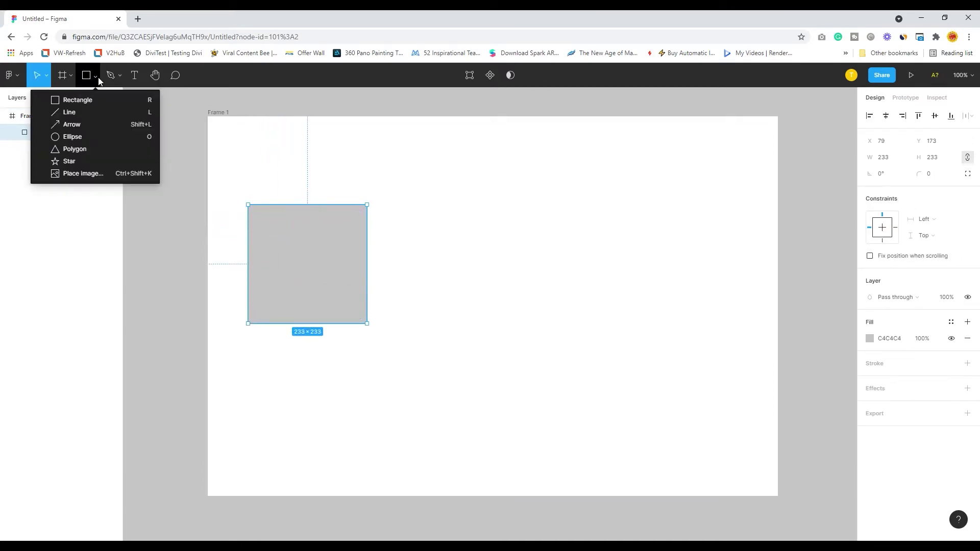
{"action": "left_click", "coordinate": [78, 138]}
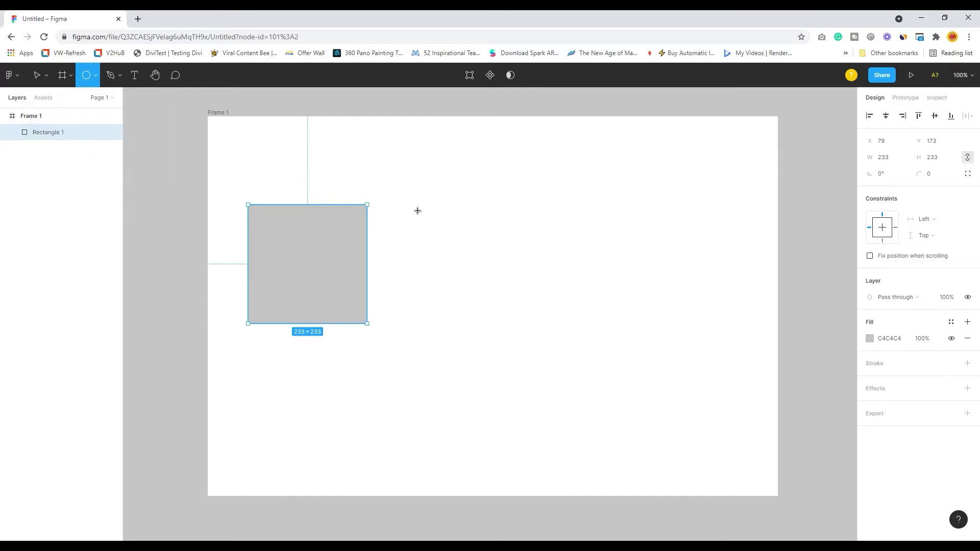
{"action": "left_click_drag", "start_coordinate": [410, 203], "coordinate": [531, 307]}
{"action": "left_click", "coordinate": [95, 76]}
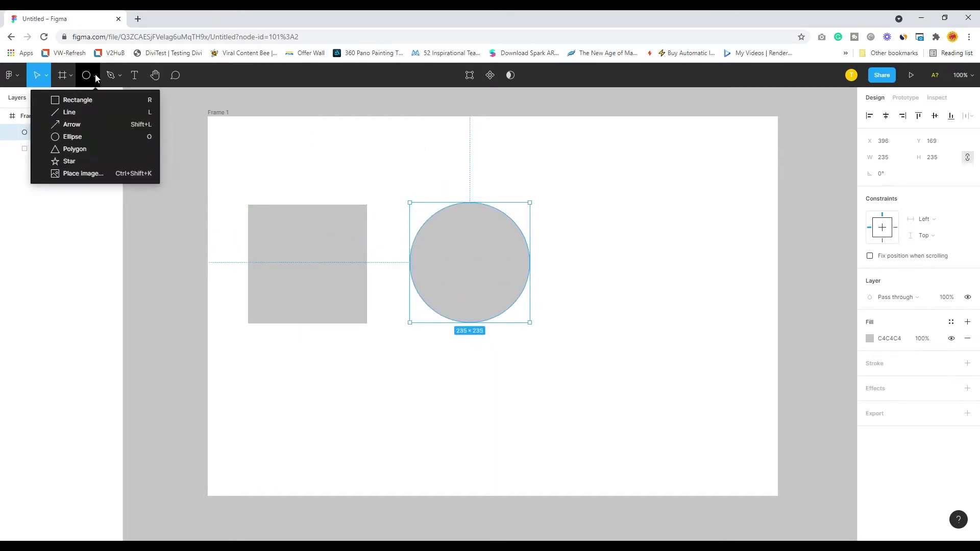
{"action": "left_click", "coordinate": [75, 149]}
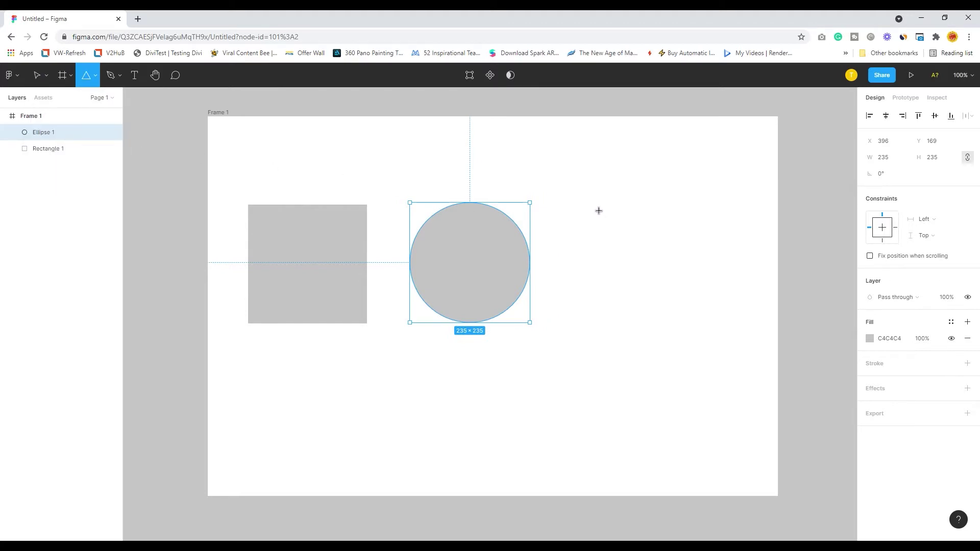
{"action": "left_click_drag", "start_coordinate": [591, 203], "coordinate": [750, 348]}
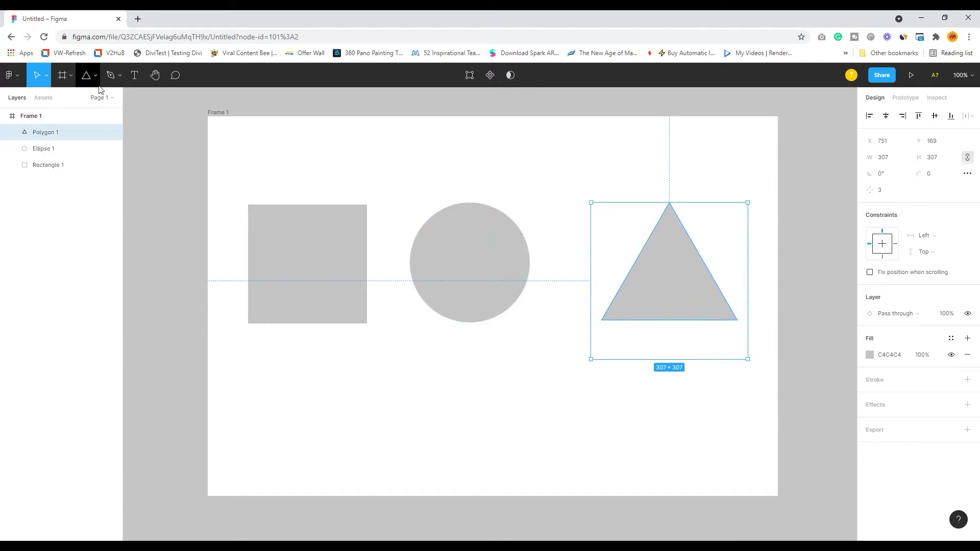
Space the three shapes into an even row spanning 894 × 307
{"action": "left_click_drag", "start_coordinate": [684, 289], "coordinate": [667, 286]}
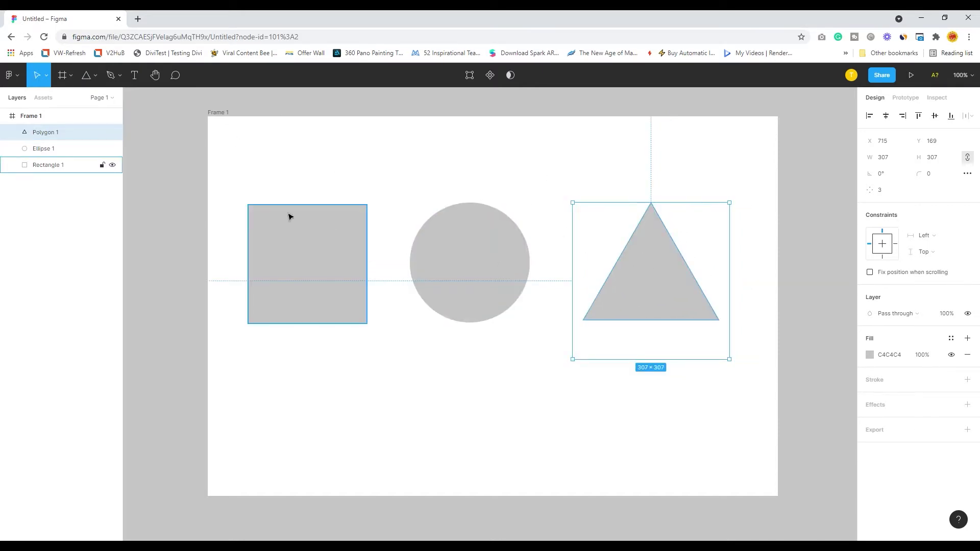
{"action": "left_click", "coordinate": [232, 190]}
{"action": "left_click_drag", "start_coordinate": [271, 259], "coordinate": [544, 369]}
{"action": "left_click", "coordinate": [636, 339]}
{"action": "left_click_drag", "start_coordinate": [636, 306], "coordinate": [611, 306]}
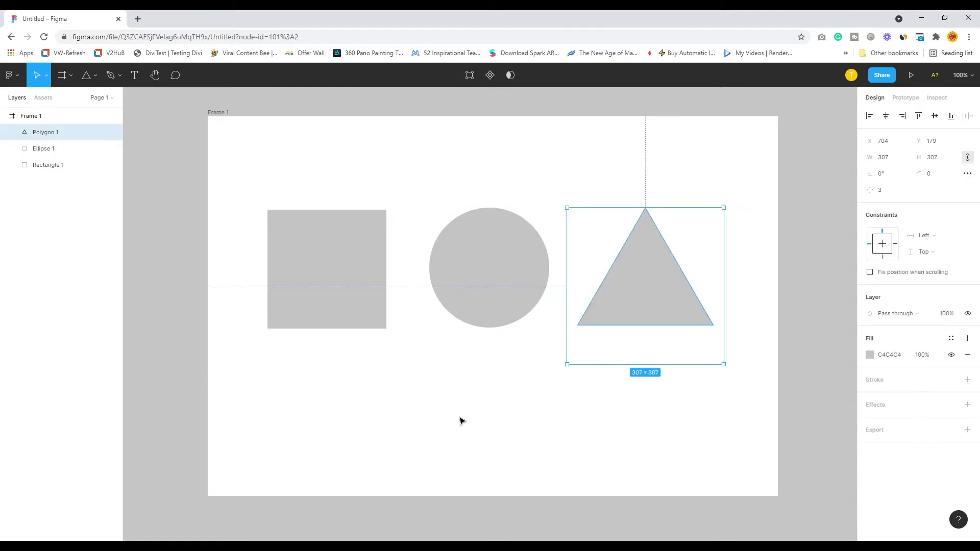
{"action": "left_click", "coordinate": [236, 193]}
{"action": "left_click_drag", "start_coordinate": [231, 185], "coordinate": [748, 381]}
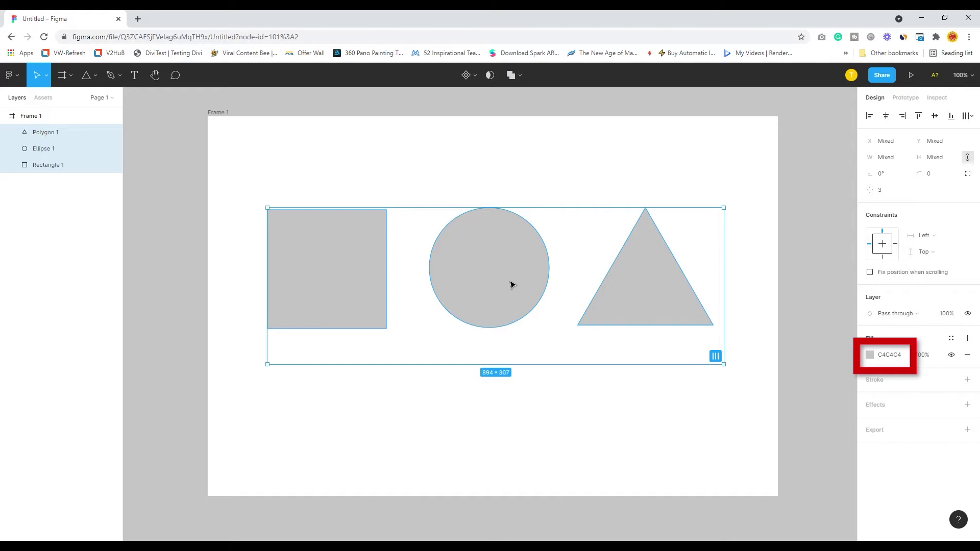
Fill the square with red D80202
{"action": "left_click", "coordinate": [577, 457]}
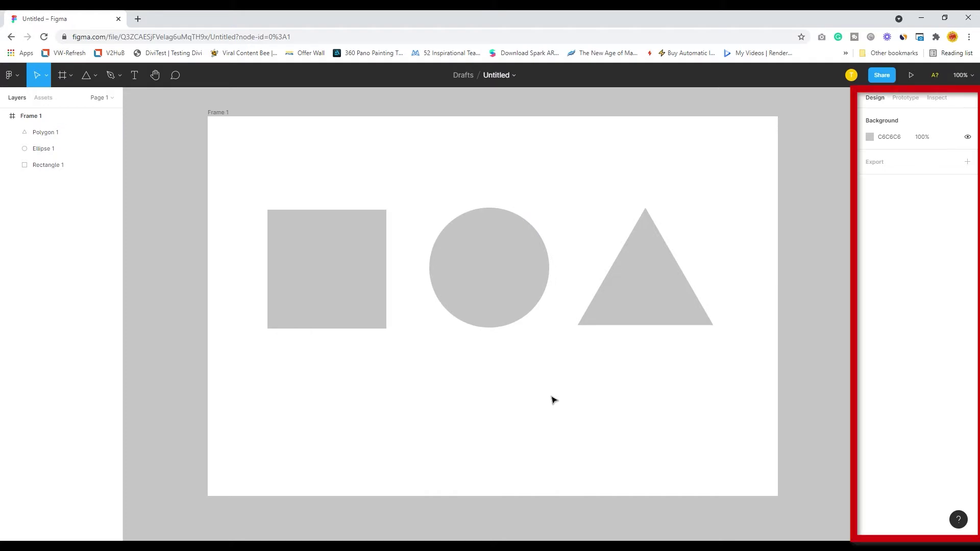
{"action": "left_click_drag", "start_coordinate": [240, 184], "coordinate": [745, 424]}
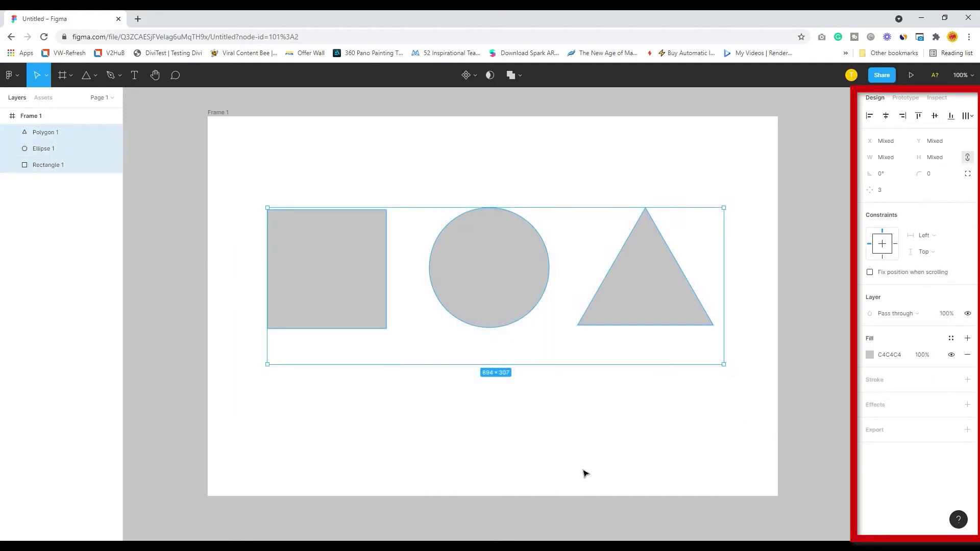
{"action": "left_click", "coordinate": [398, 418]}
{"action": "left_click", "coordinate": [344, 309]}
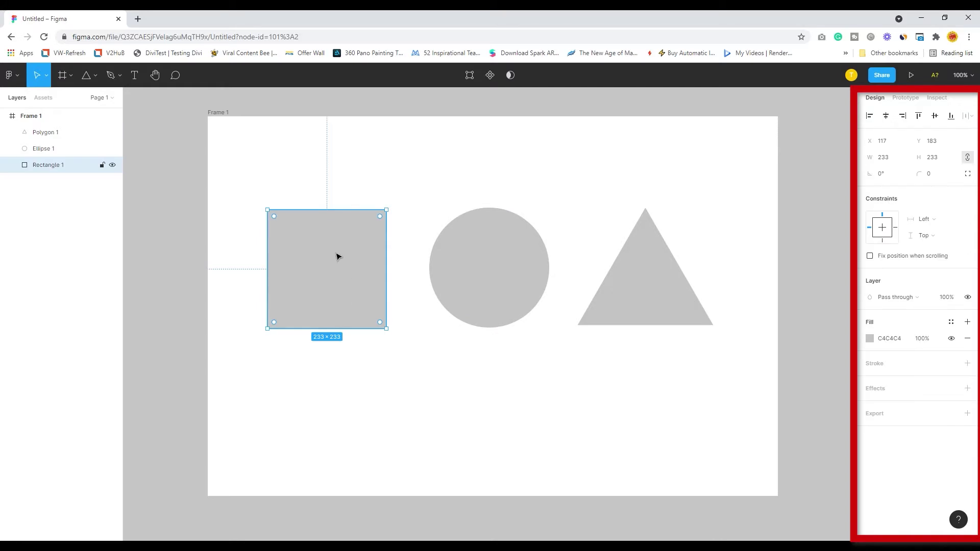
{"action": "left_click", "coordinate": [869, 338]}
{"action": "left_click_drag", "start_coordinate": [823, 323], "coordinate": [857, 310]}
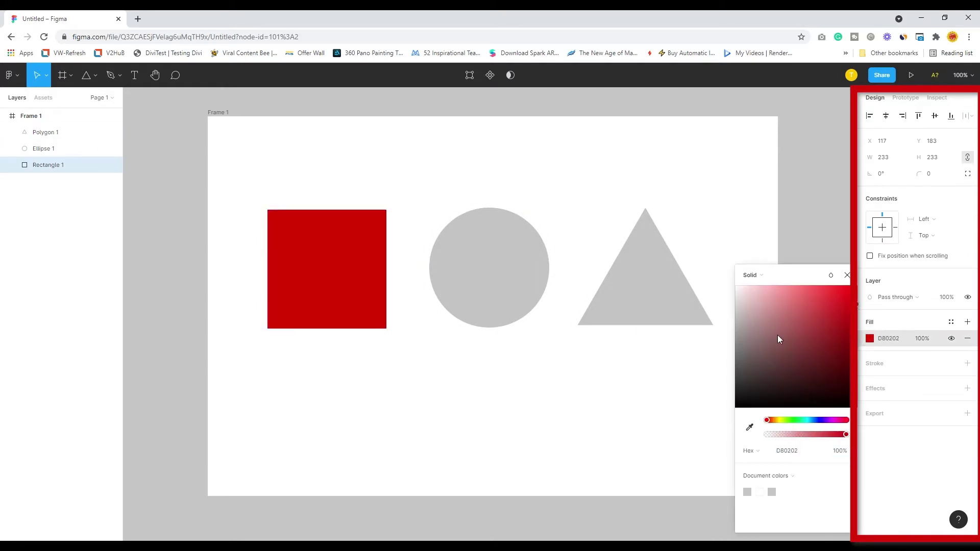
{"action": "left_click", "coordinate": [595, 402]}
Fill the circle with bright yellow
{"action": "left_click", "coordinate": [521, 321]}
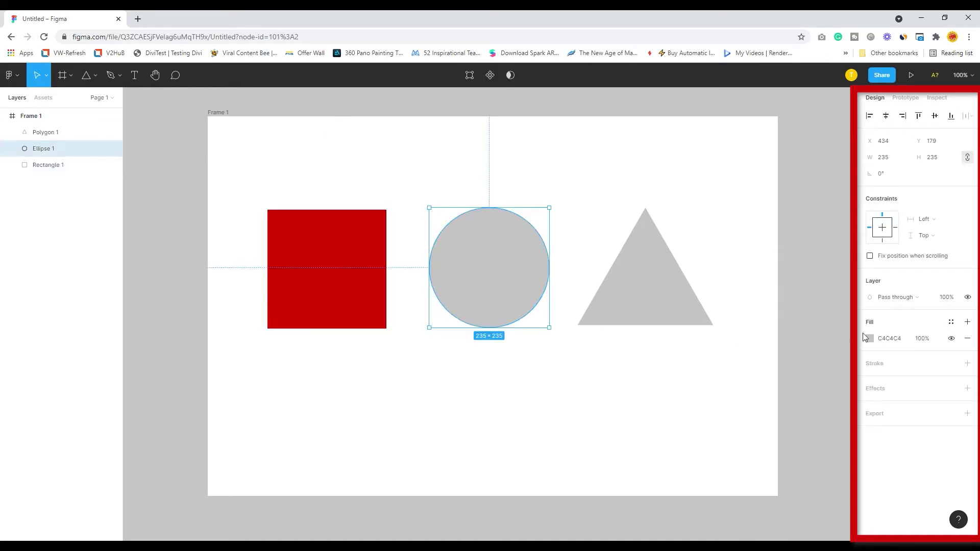
{"action": "left_click", "coordinate": [878, 340]}
{"action": "left_click", "coordinate": [869, 339]}
{"action": "left_click", "coordinate": [775, 419]}
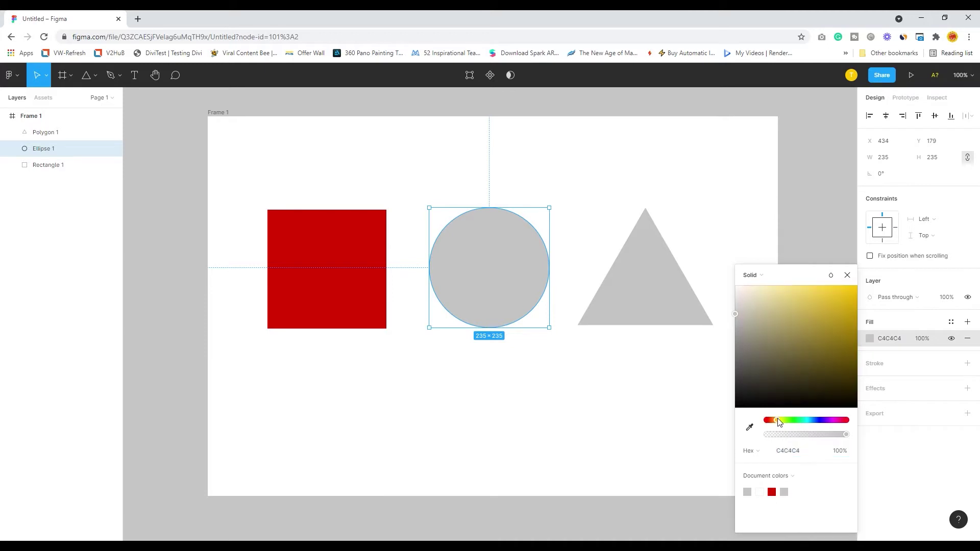
{"action": "left_click", "coordinate": [851, 291]}
{"action": "left_click", "coordinate": [661, 248]}
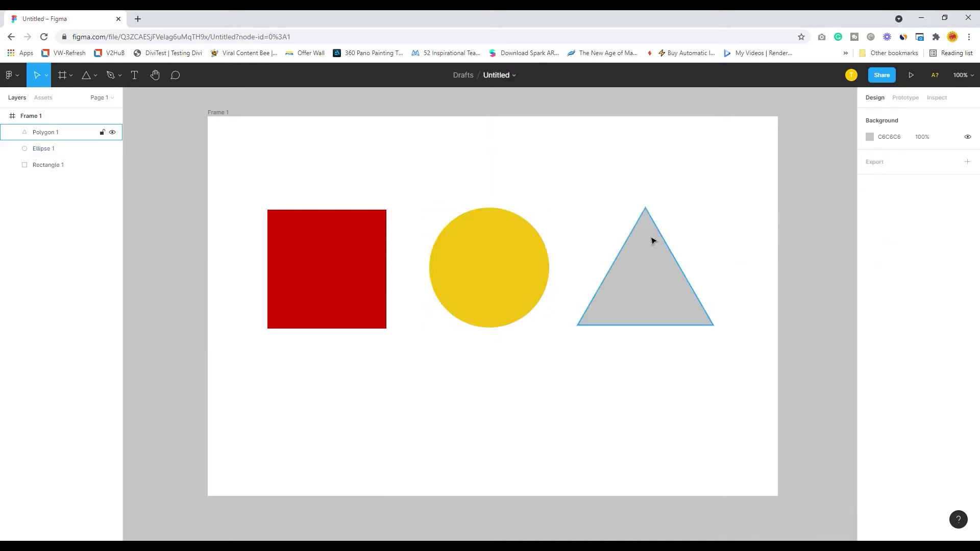
Fill the triangle with lime green 92FF06
{"action": "left_click", "coordinate": [659, 253]}
{"action": "left_click", "coordinate": [878, 358]}
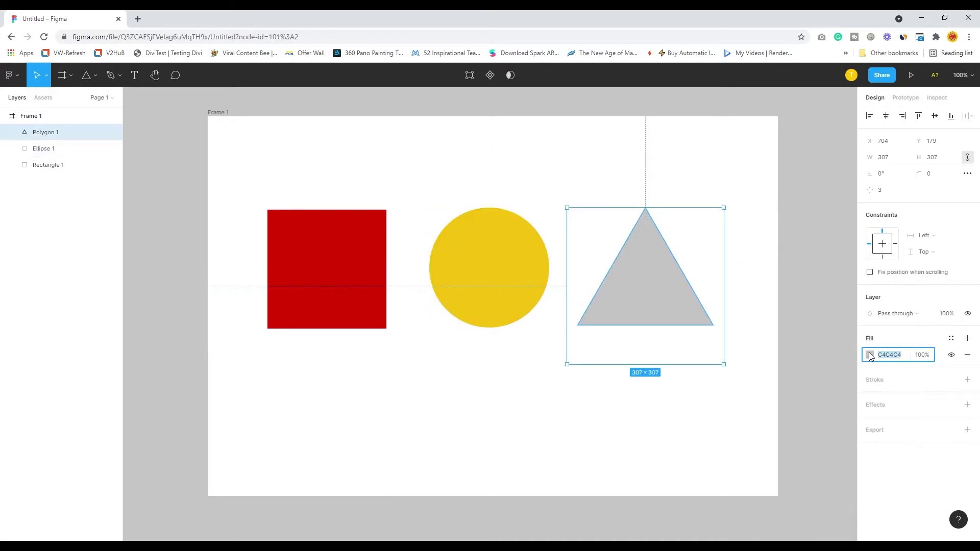
{"action": "left_click", "coordinate": [870, 355]}
{"action": "left_click", "coordinate": [804, 420]}
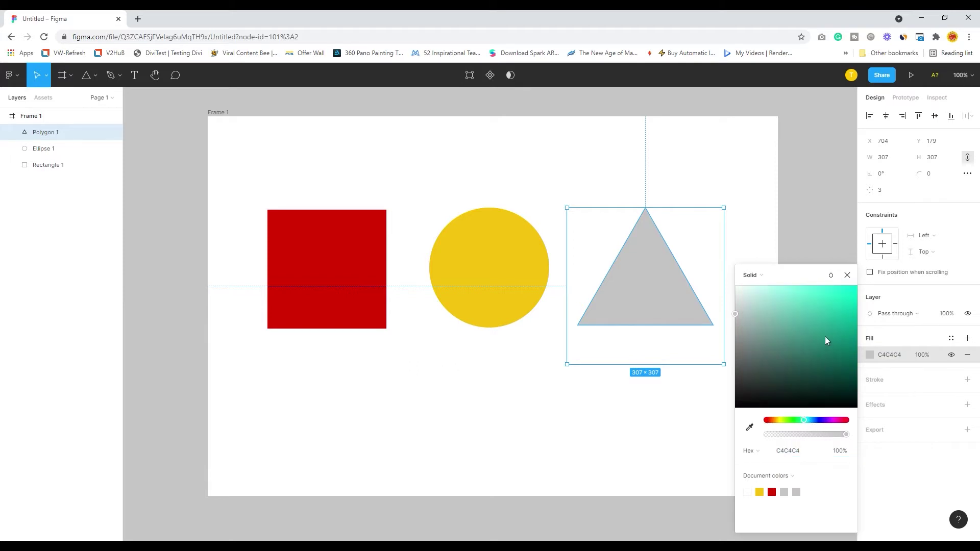
{"action": "left_click_drag", "start_coordinate": [825, 326], "coordinate": [855, 287]}
{"action": "left_click_drag", "start_coordinate": [804, 419], "coordinate": [787, 423]}
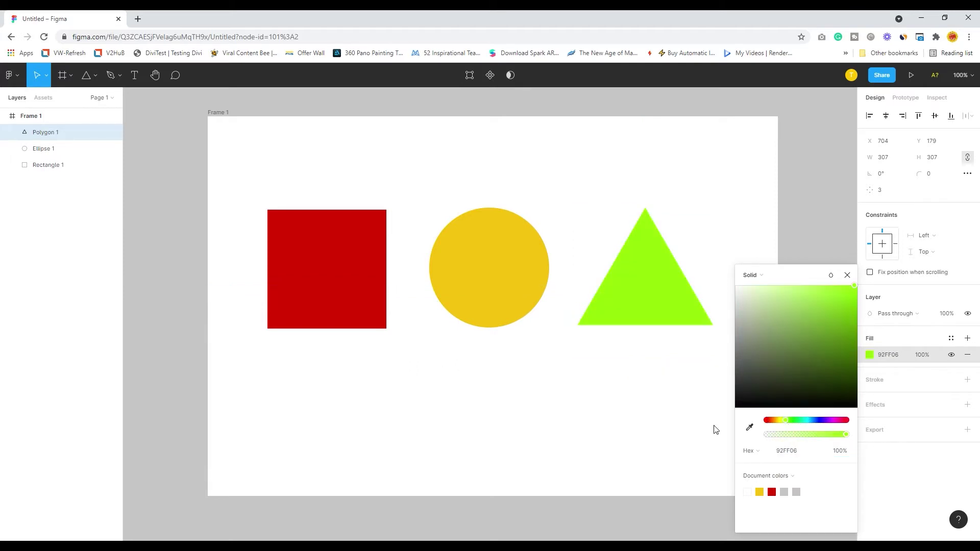
{"action": "left_click", "coordinate": [506, 428]}
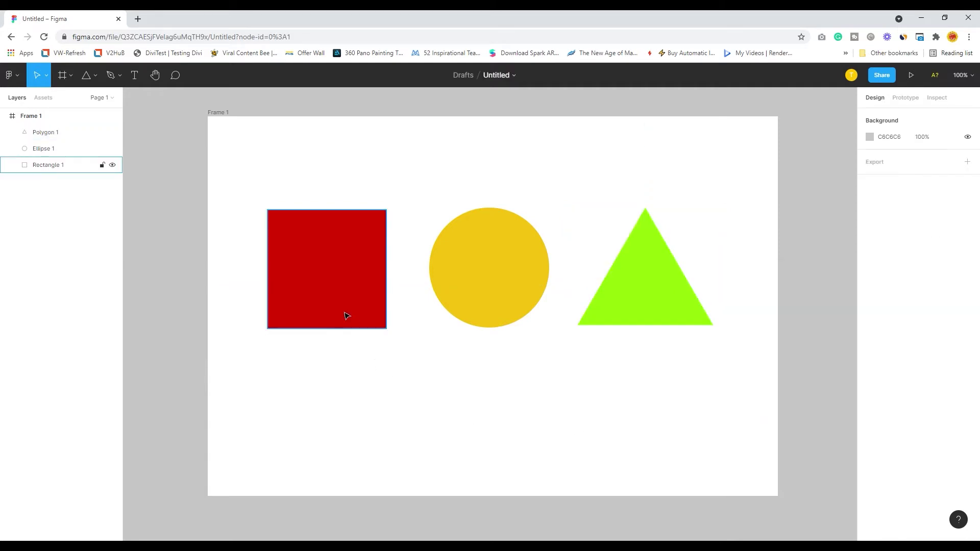
{"action": "left_click", "coordinate": [322, 302]}
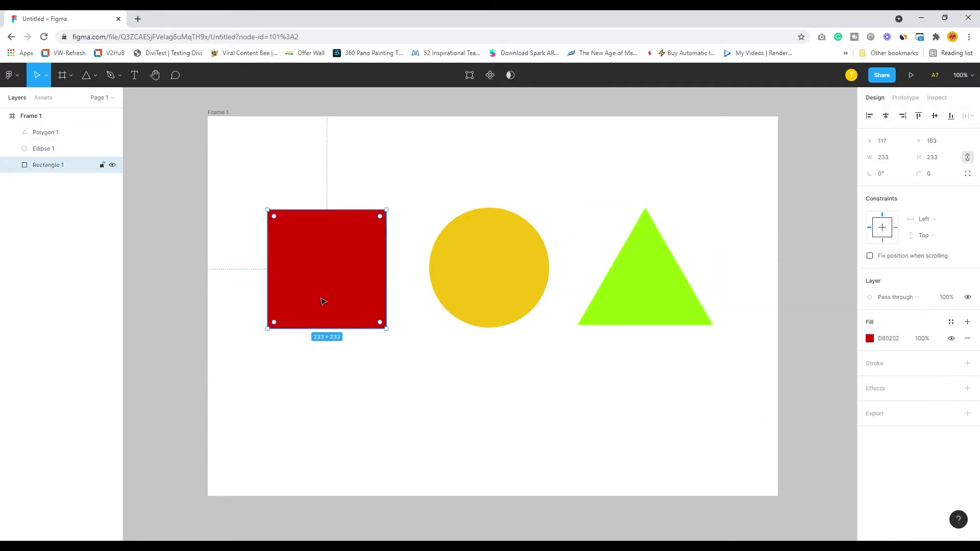
Add a linear gradient fill above the square's D80202 red fill
{"action": "left_click", "coordinate": [360, 376]}
{"action": "left_click", "coordinate": [326, 285]}
{"action": "left_click", "coordinate": [967, 323]}
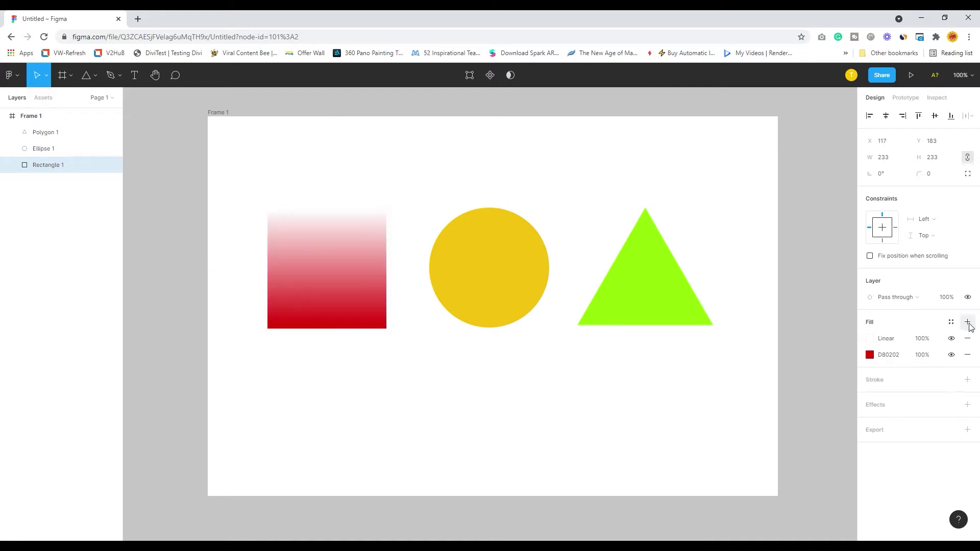
{"action": "left_click", "coordinate": [887, 343]}
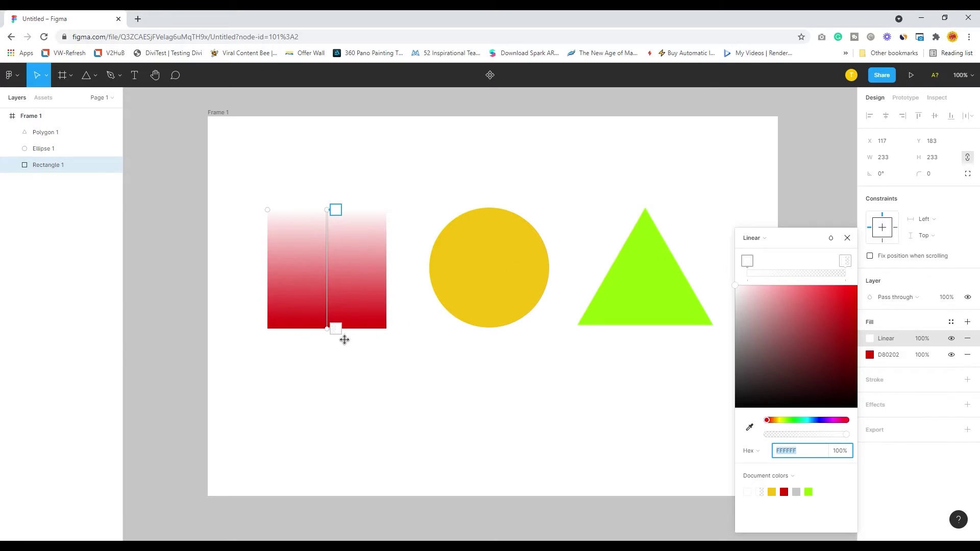
Set the square's gradient stops to AA0505 red at top and 451D1D at 88% at bottom
{"action": "left_click", "coordinate": [845, 262]}
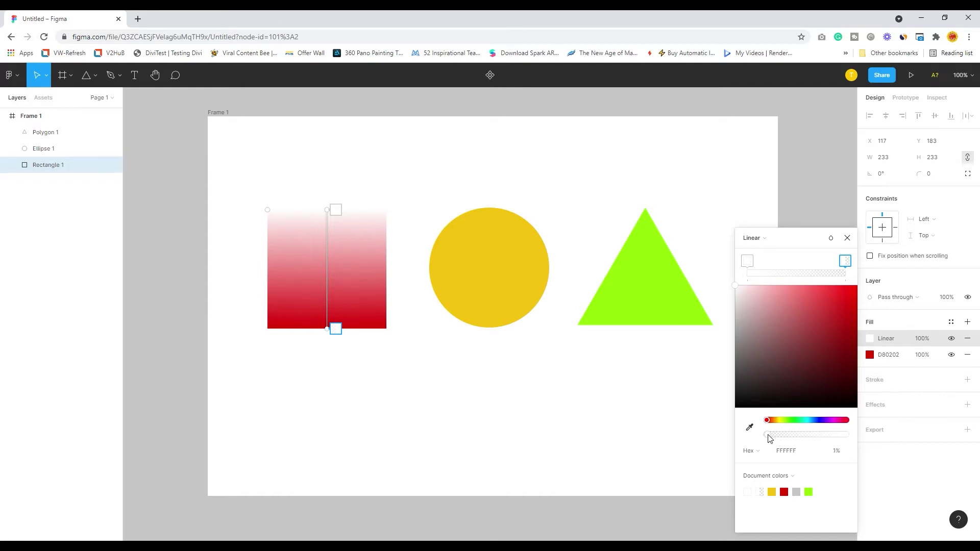
{"action": "left_click_drag", "start_coordinate": [769, 438], "coordinate": [830, 442]}
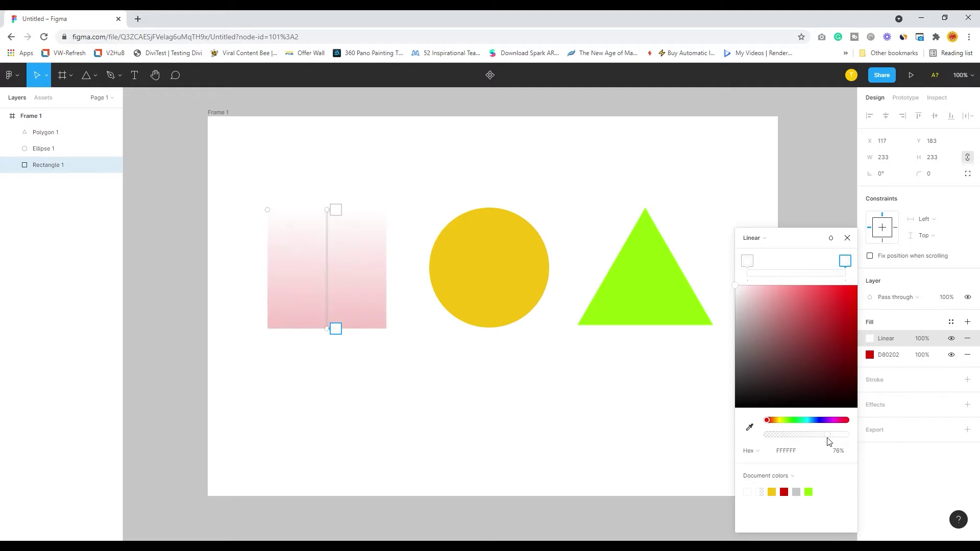
{"action": "left_click", "coordinate": [747, 261]}
{"action": "left_click_drag", "start_coordinate": [827, 322], "coordinate": [855, 330]}
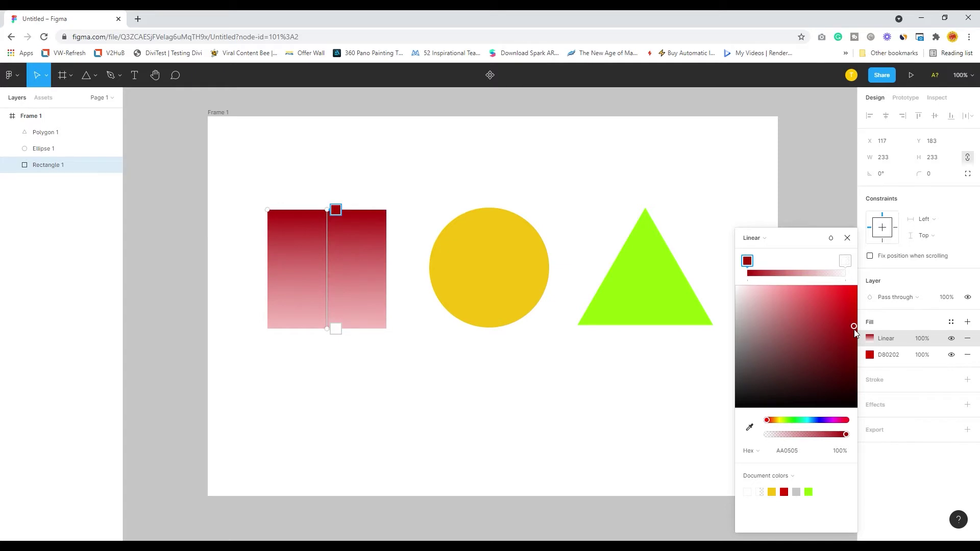
{"action": "left_click", "coordinate": [845, 262]}
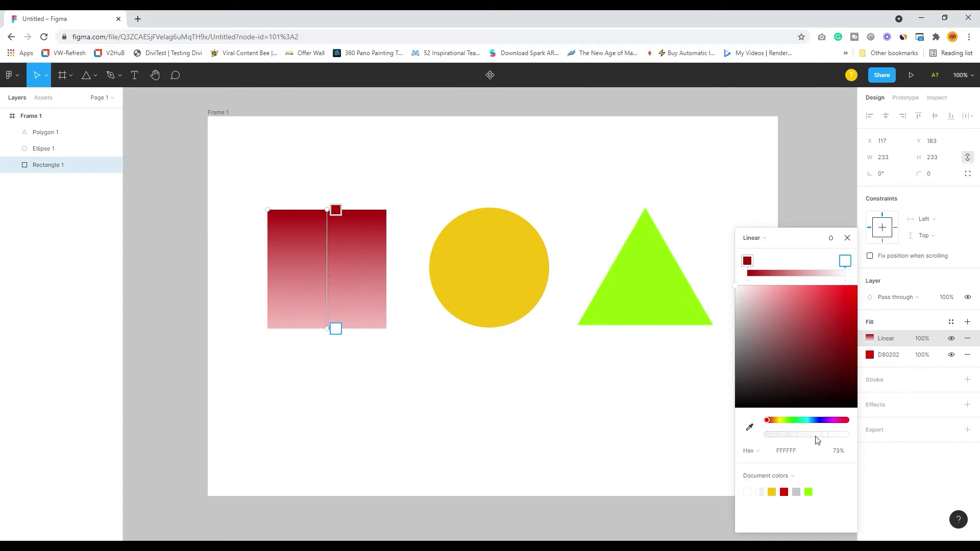
{"action": "left_click_drag", "start_coordinate": [827, 436], "coordinate": [837, 437]}
{"action": "left_click_drag", "start_coordinate": [797, 350], "coordinate": [805, 375]}
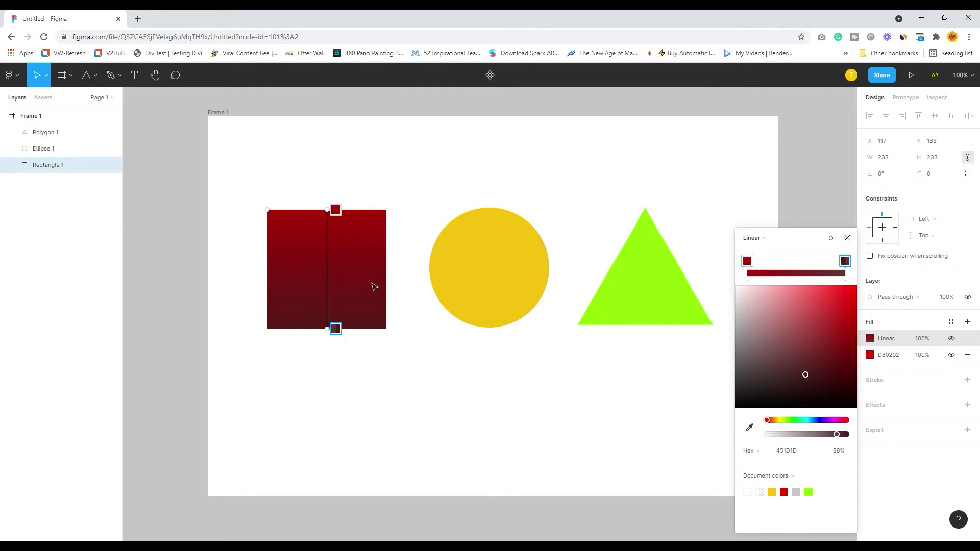
Hide the square's solid red fill and run its gradient diagonally, dark bottom-left to red top-right
{"action": "left_click", "coordinate": [951, 355]}
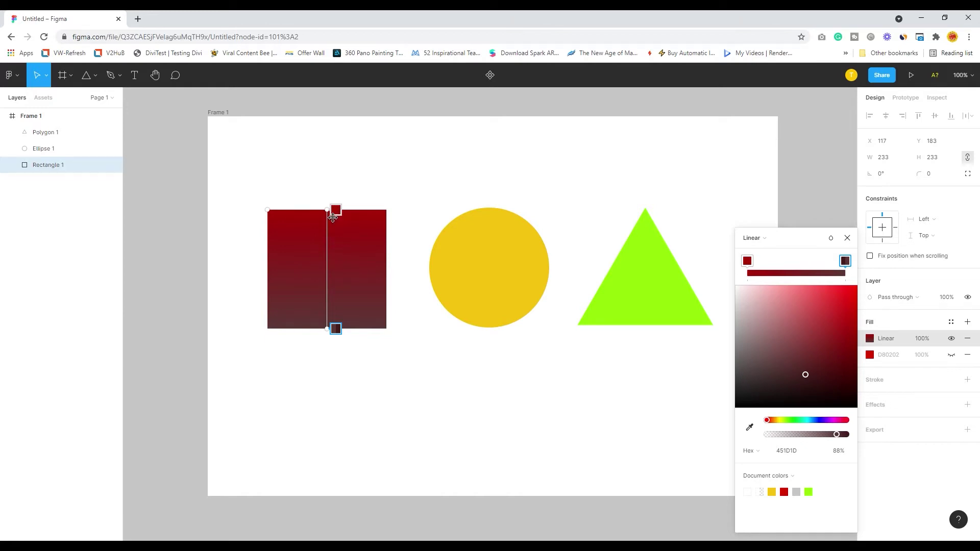
{"action": "left_click_drag", "start_coordinate": [334, 217], "coordinate": [387, 218]}
{"action": "left_click_drag", "start_coordinate": [334, 332], "coordinate": [278, 335]}
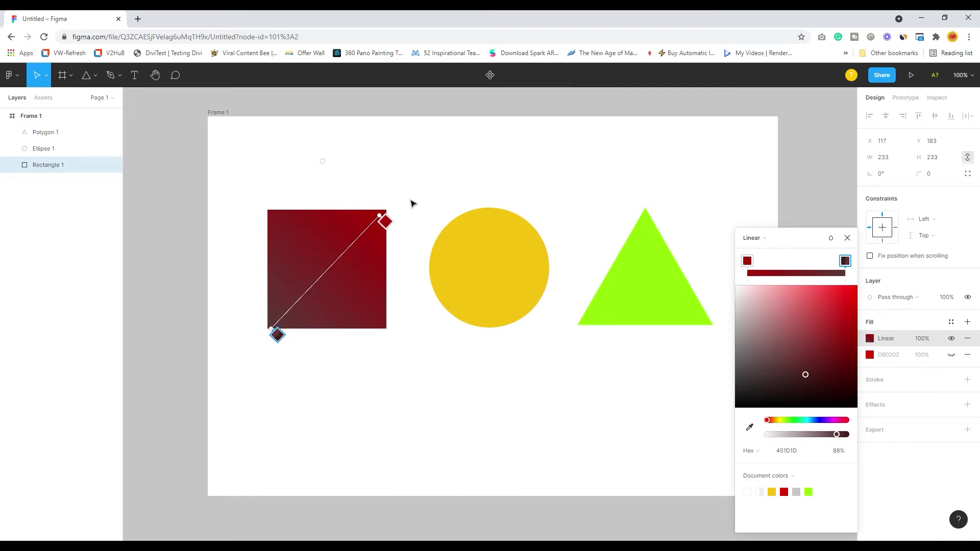
{"action": "left_click", "coordinate": [845, 240]}
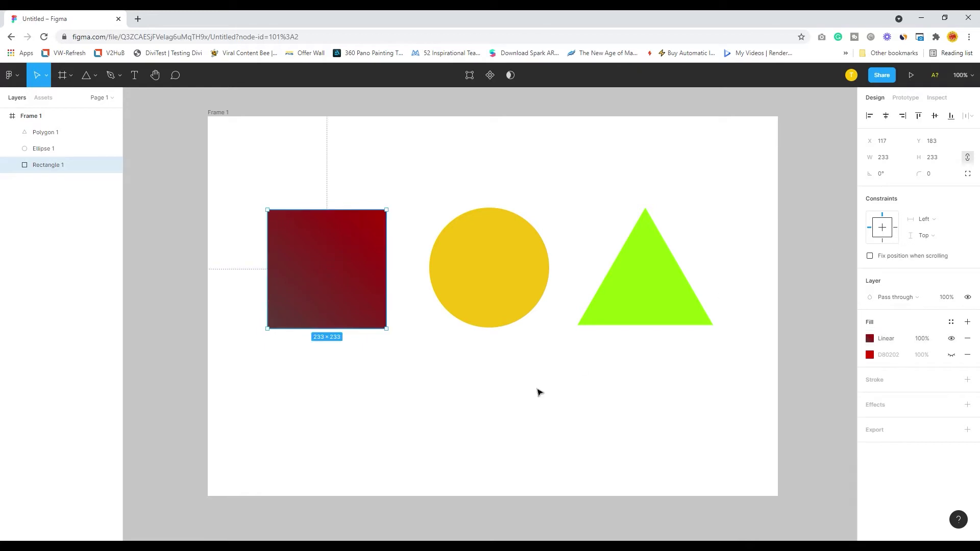
{"action": "left_click", "coordinate": [475, 315]}
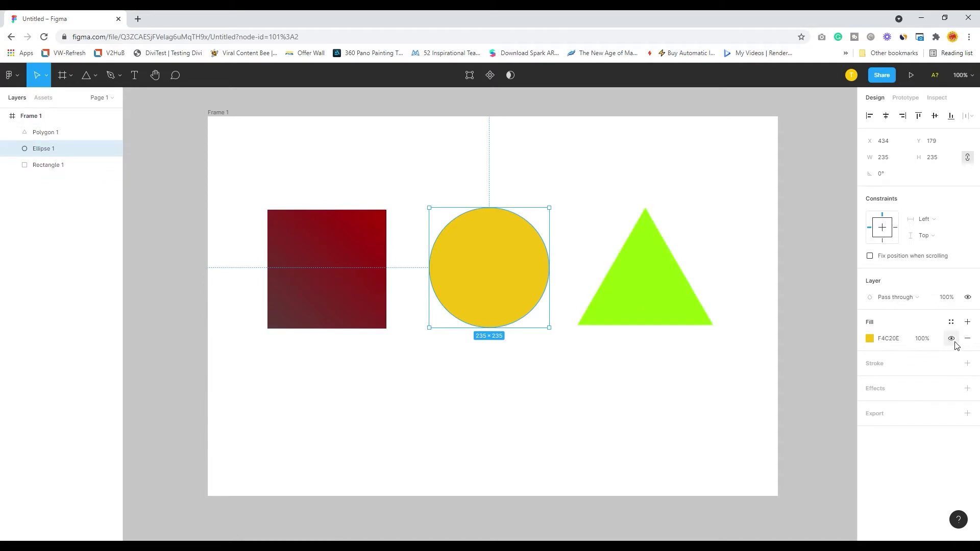
Swap the circle's F4C20E yellow fill for a linear gradient fill
{"action": "left_click", "coordinate": [967, 321]}
{"action": "left_click", "coordinate": [967, 354]}
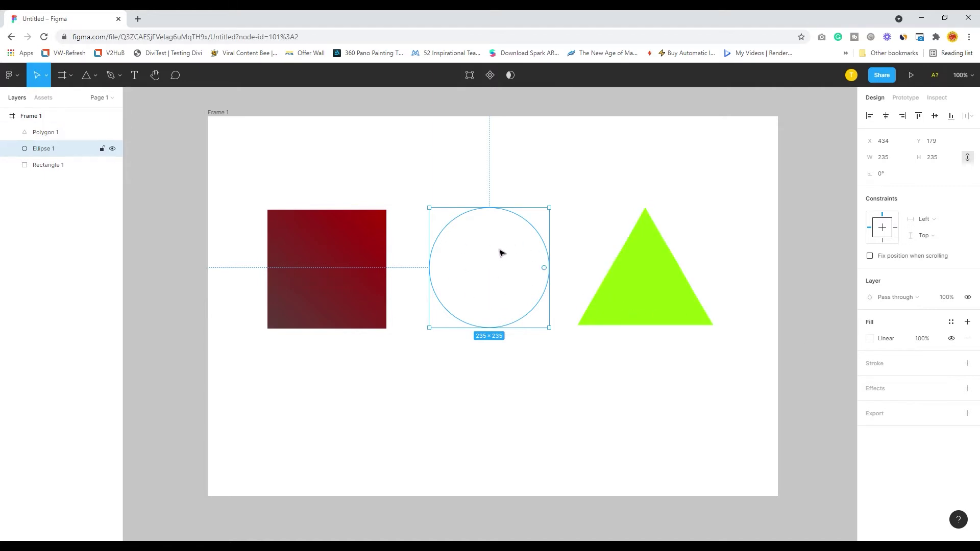
{"action": "left_click", "coordinate": [886, 340]}
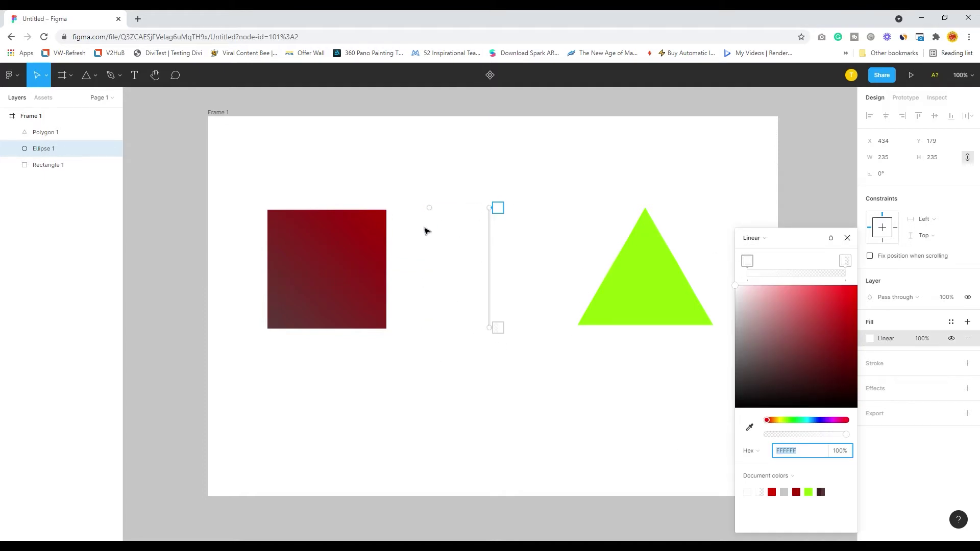
Make the circle's fill a radial gradient from pale cream centre to opaque CD8803 golden-orange edge
{"action": "left_click", "coordinate": [760, 239]}
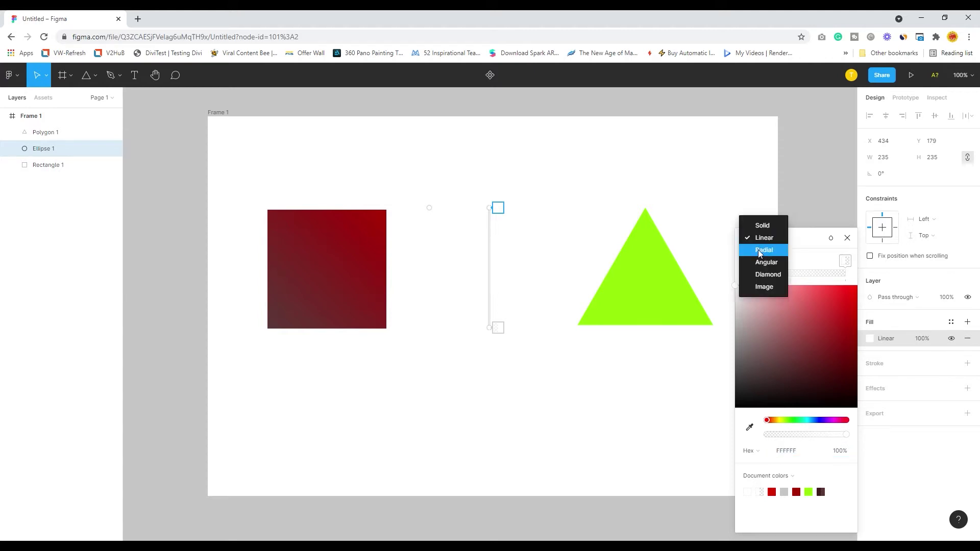
{"action": "left_click", "coordinate": [760, 252]}
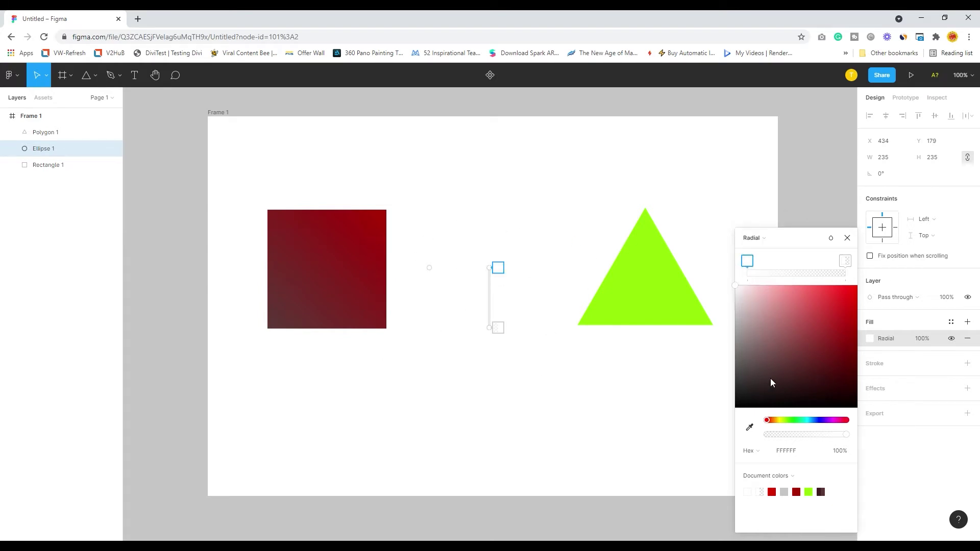
{"action": "left_click_drag", "start_coordinate": [767, 420], "coordinate": [775, 421]}
{"action": "left_click_drag", "start_coordinate": [807, 357], "coordinate": [810, 287]}
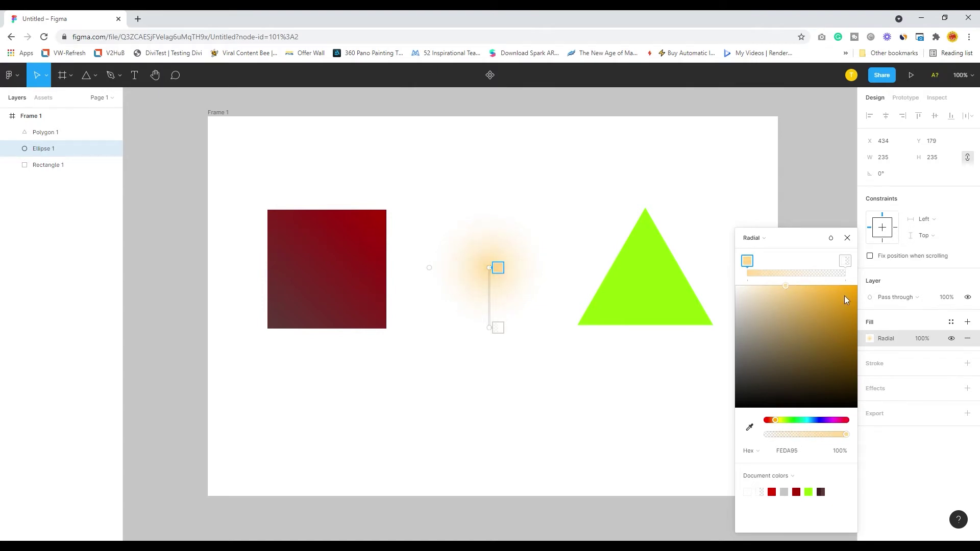
{"action": "left_click", "coordinate": [845, 262]}
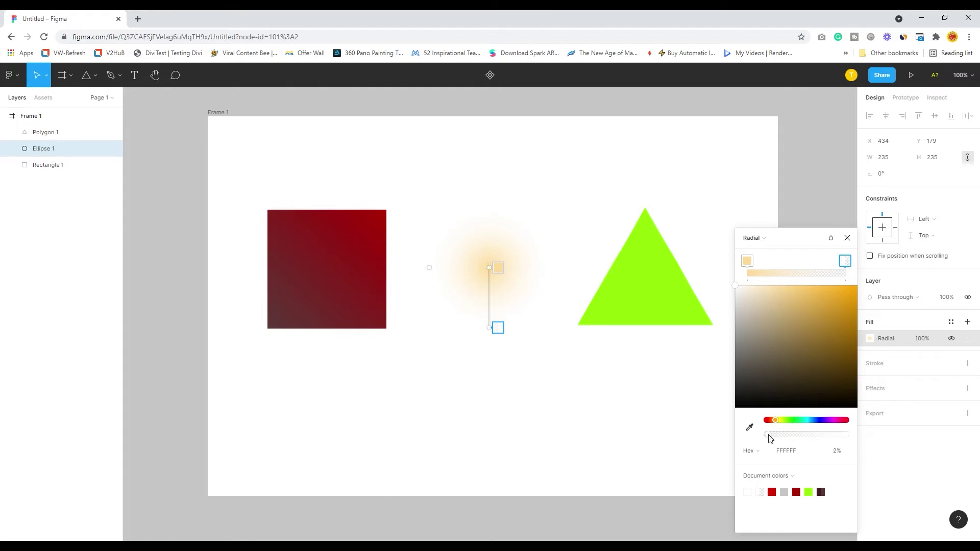
{"action": "left_click_drag", "start_coordinate": [770, 438], "coordinate": [869, 443]}
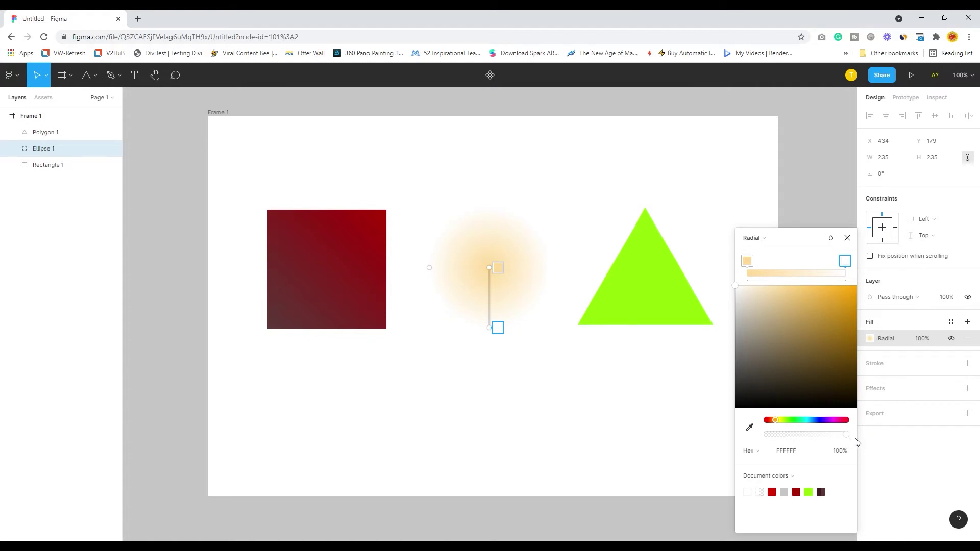
{"action": "left_click_drag", "start_coordinate": [792, 322], "coordinate": [850, 313]}
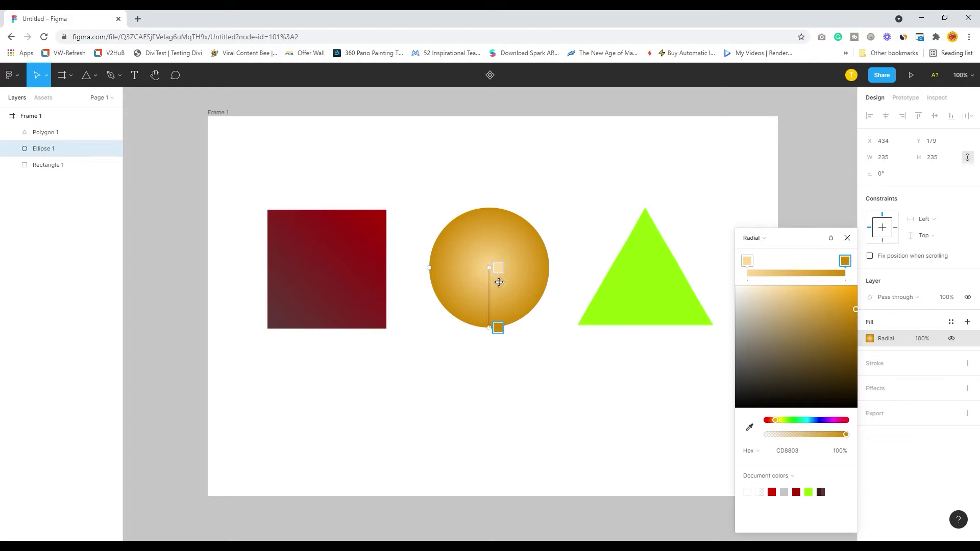
Move the radial gradient's bright spot to the middle of the circle
{"action": "left_click_drag", "start_coordinate": [495, 275], "coordinate": [493, 317]}
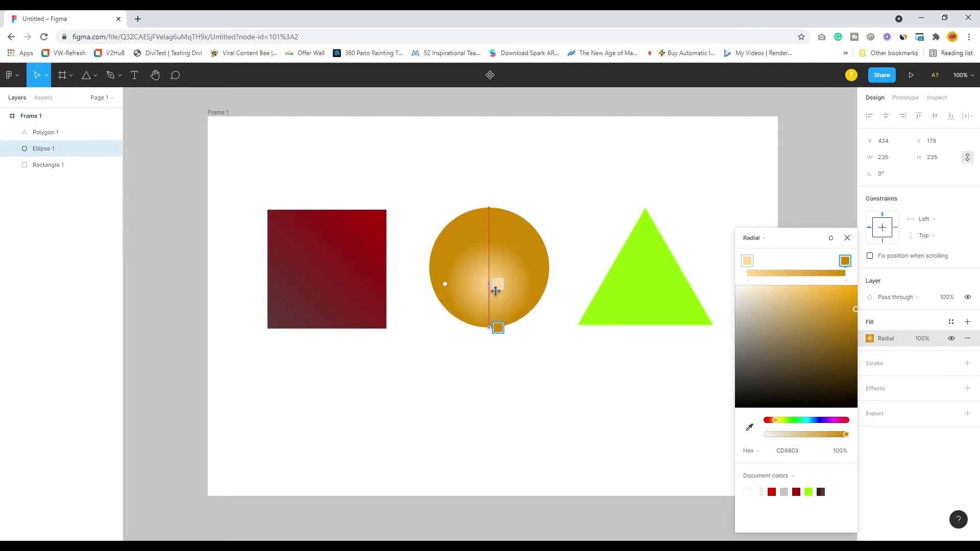
{"action": "mouse_move", "coordinate": [496, 290]}
{"action": "left_mouse_down"}
{"action": "mouse_move", "coordinate": [494, 258]}
{"action": "mouse_move", "coordinate": [498, 276]}
{"action": "left_mouse_up"}
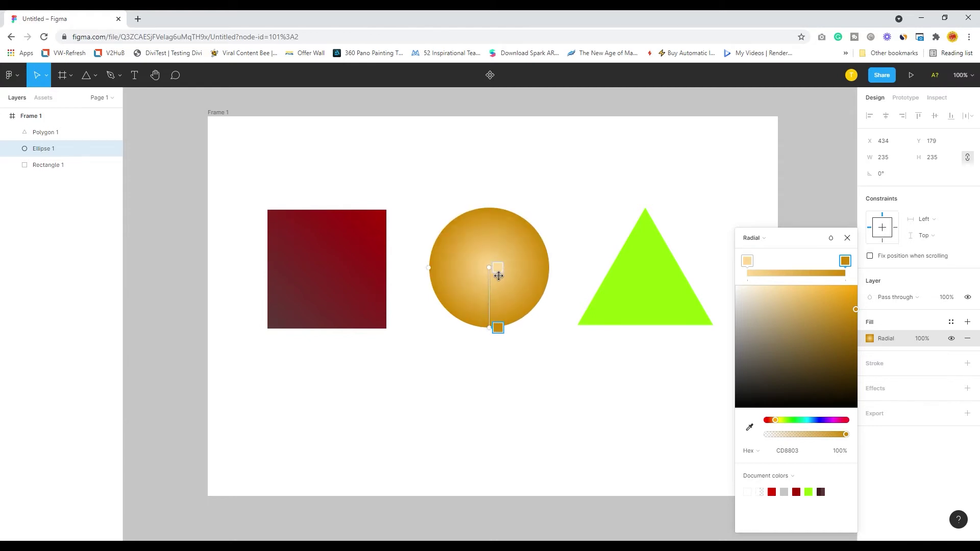
Replace the triangle's 92FF06 lime fill with a single linear gradient fill
{"action": "left_click", "coordinate": [847, 239]}
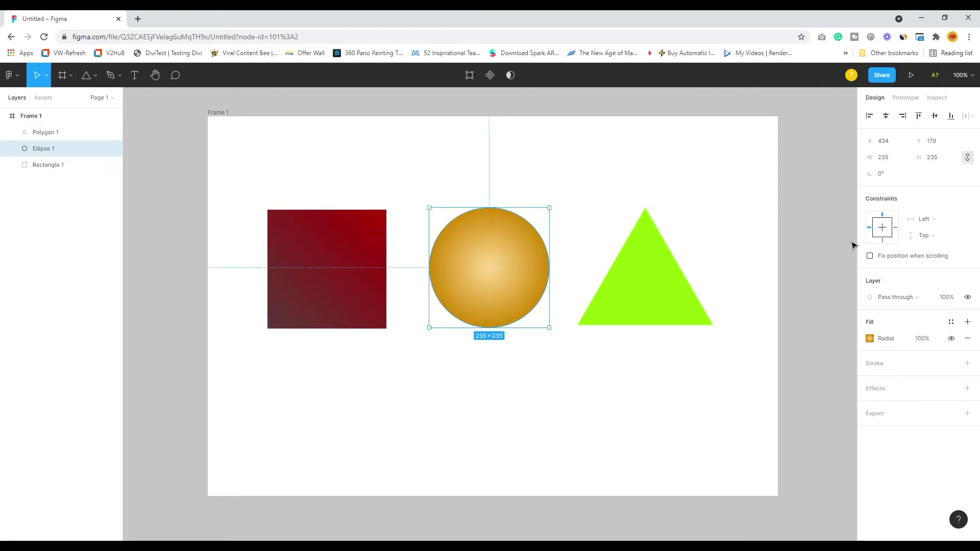
{"action": "left_click", "coordinate": [594, 376]}
{"action": "left_click", "coordinate": [641, 319]}
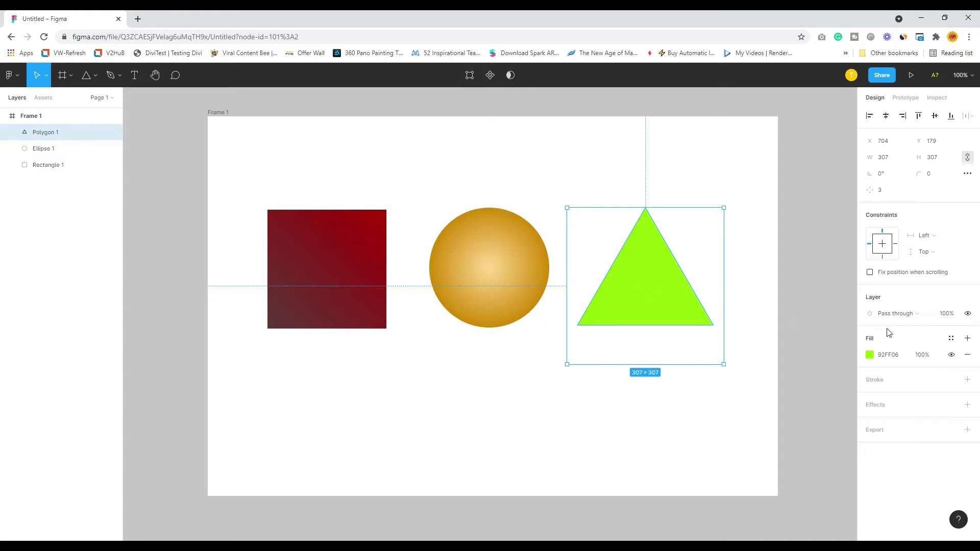
{"action": "left_click", "coordinate": [968, 339]}
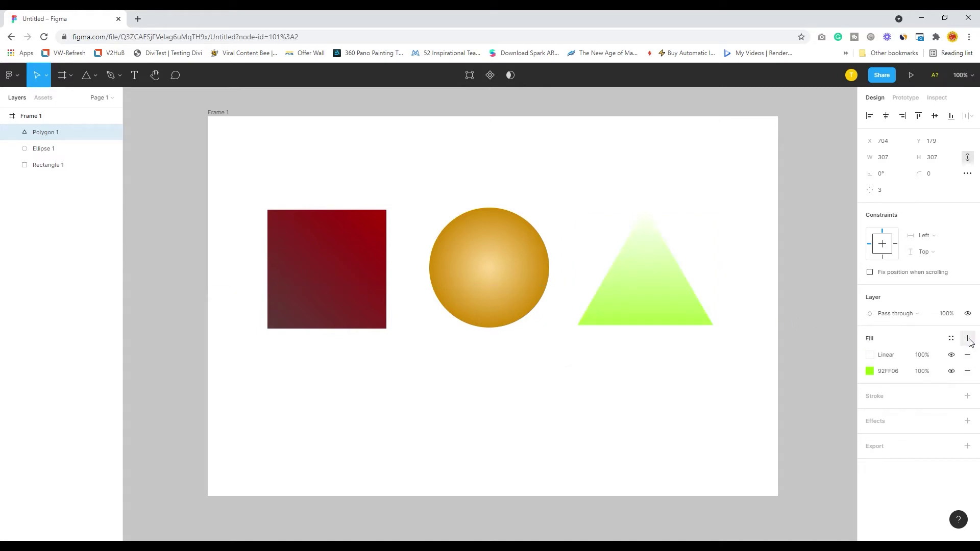
{"action": "left_click", "coordinate": [969, 373]}
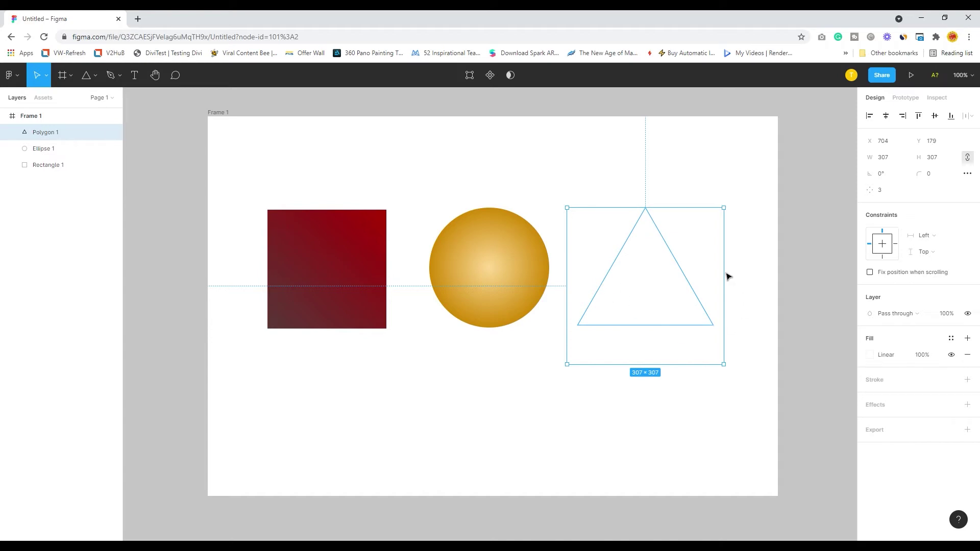
Switch the triangle's fill to an Angular gradient and make its first stop bright lime green
{"action": "left_click", "coordinate": [885, 356]}
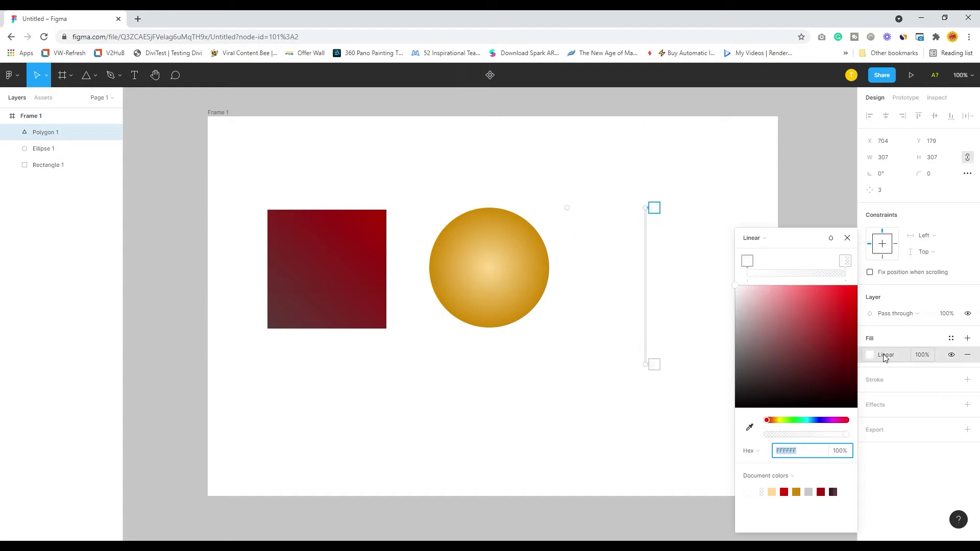
{"action": "left_click", "coordinate": [759, 240]}
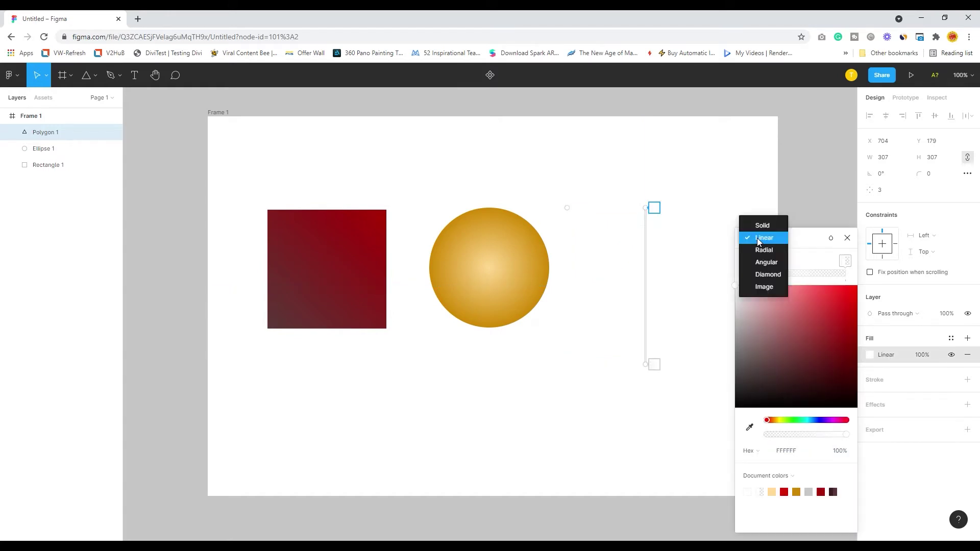
{"action": "left_click", "coordinate": [771, 264]}
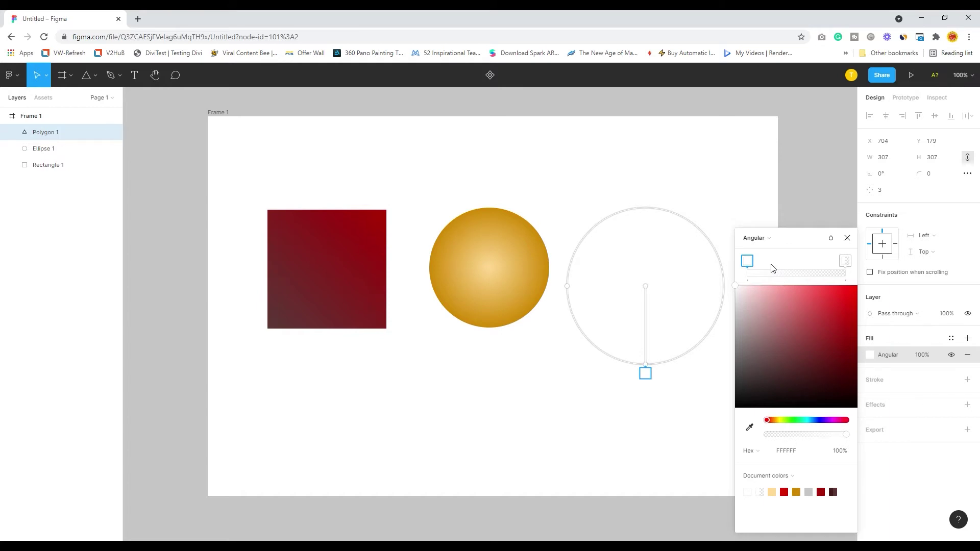
{"action": "left_click_drag", "start_coordinate": [653, 380], "coordinate": [726, 318]}
{"action": "mouse_move", "coordinate": [825, 261]}
{"action": "left_mouse_down"}
{"action": "mouse_move", "coordinate": [799, 261]}
{"action": "mouse_move", "coordinate": [809, 262]}
{"action": "left_mouse_up"}
{"action": "left_click_drag", "start_coordinate": [799, 420], "coordinate": [793, 423]}
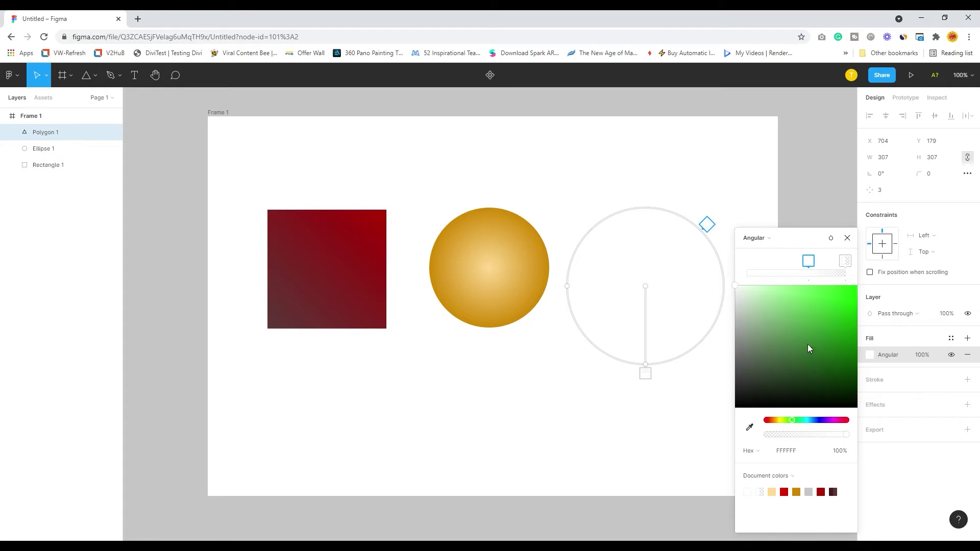
{"action": "left_click_drag", "start_coordinate": [808, 347], "coordinate": [823, 303]}
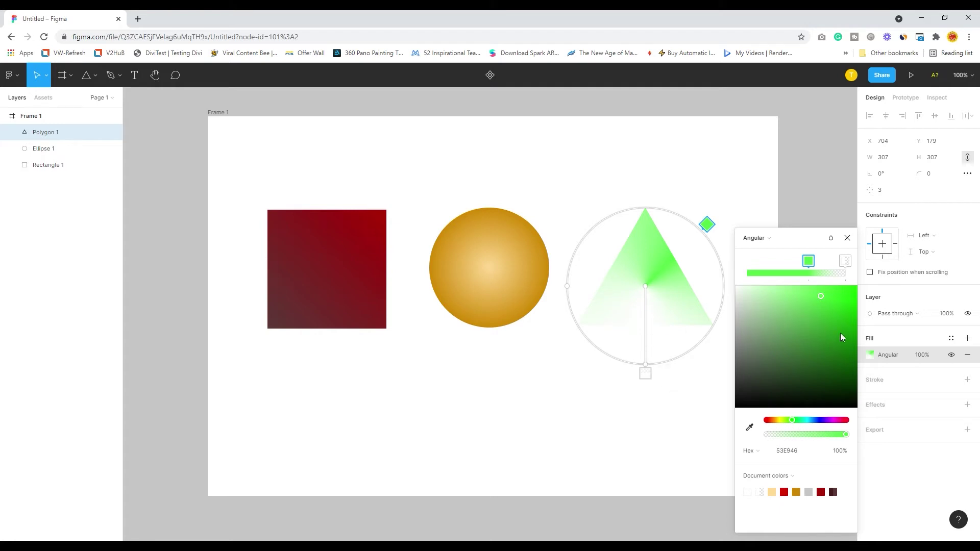
Set the second gradient stop to fully opaque dark green 21691B and close the picker
{"action": "left_click", "coordinate": [845, 261]}
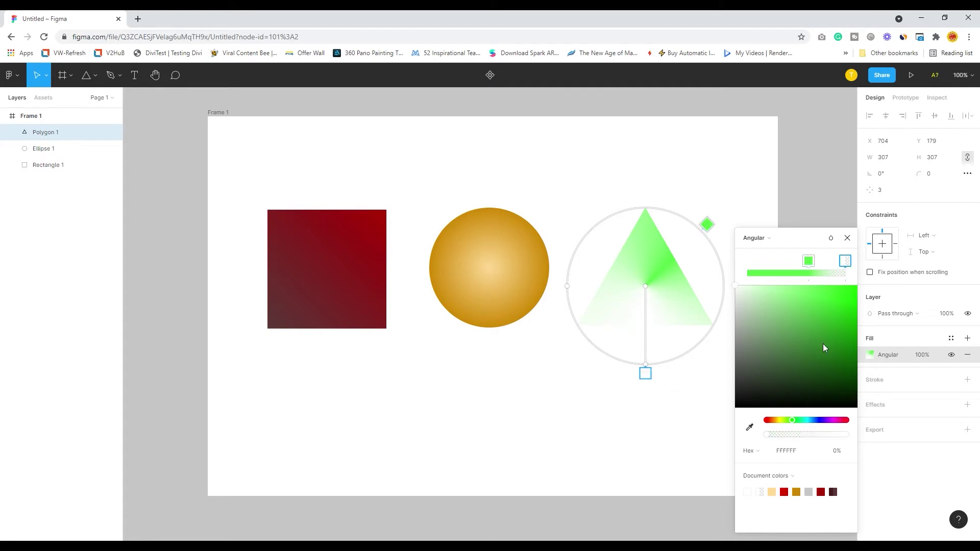
{"action": "left_click_drag", "start_coordinate": [770, 437], "coordinate": [851, 438]}
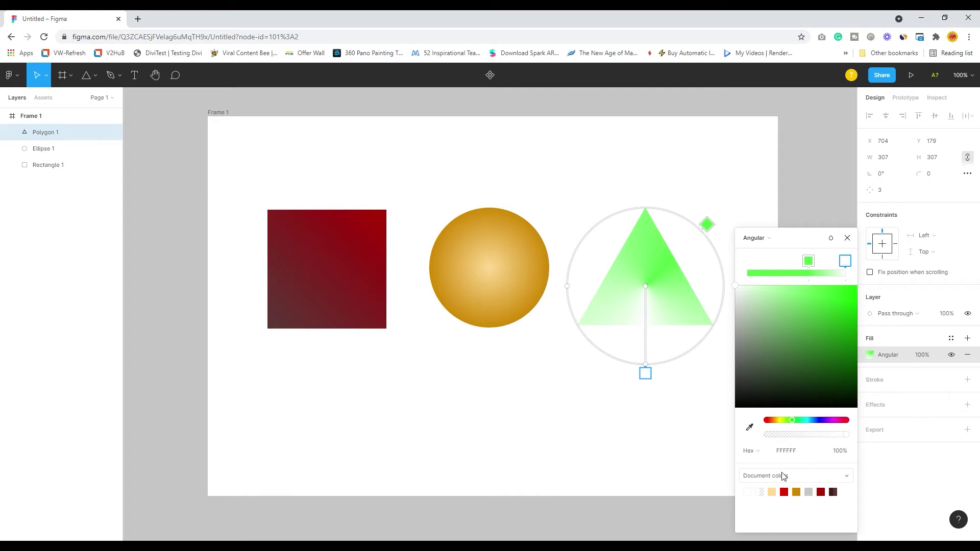
{"action": "left_click_drag", "start_coordinate": [829, 327], "coordinate": [818, 368]}
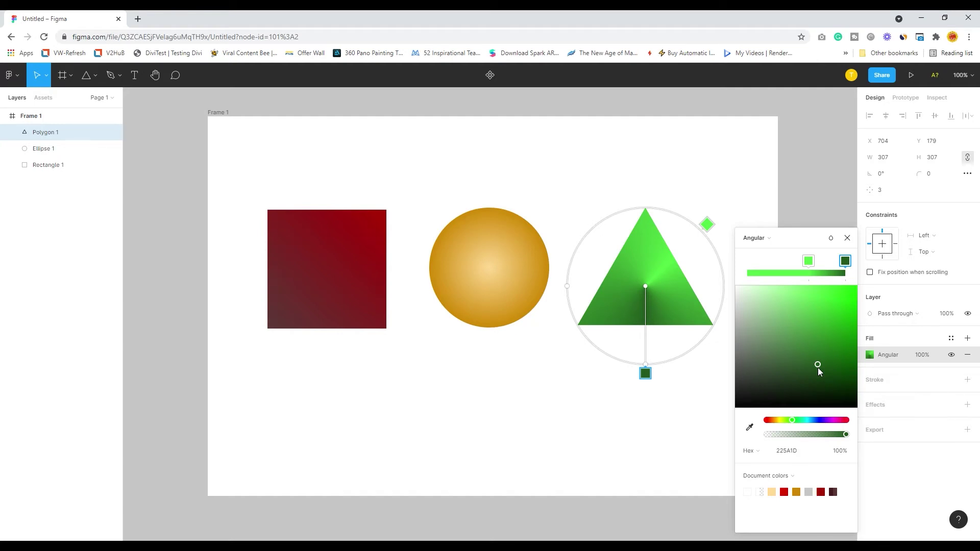
{"action": "left_click_drag", "start_coordinate": [818, 367], "coordinate": [823, 364]}
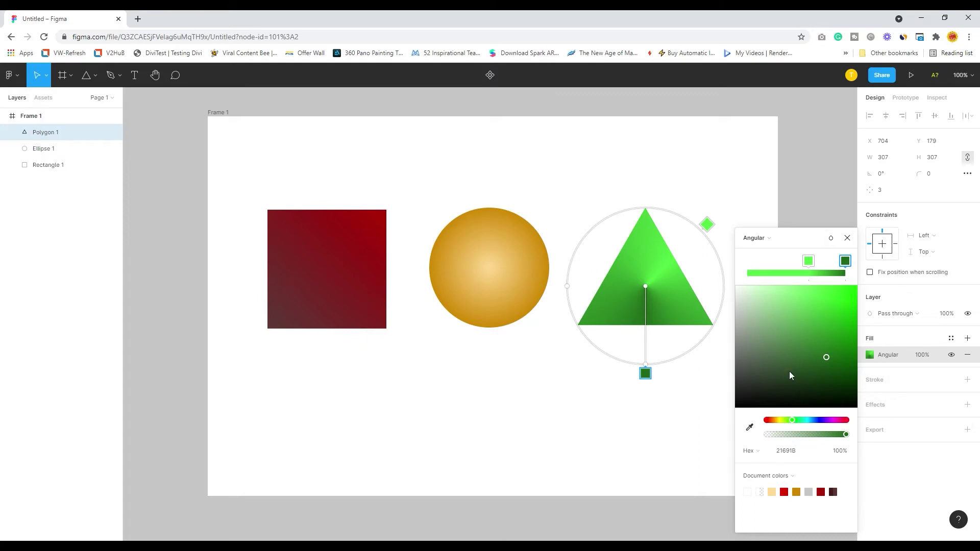
{"action": "left_click", "coordinate": [847, 239]}
Reselect Polygon 1, open its Angular fill settings and check the blend mode, leaving Normal
{"action": "left_click", "coordinate": [741, 172]}
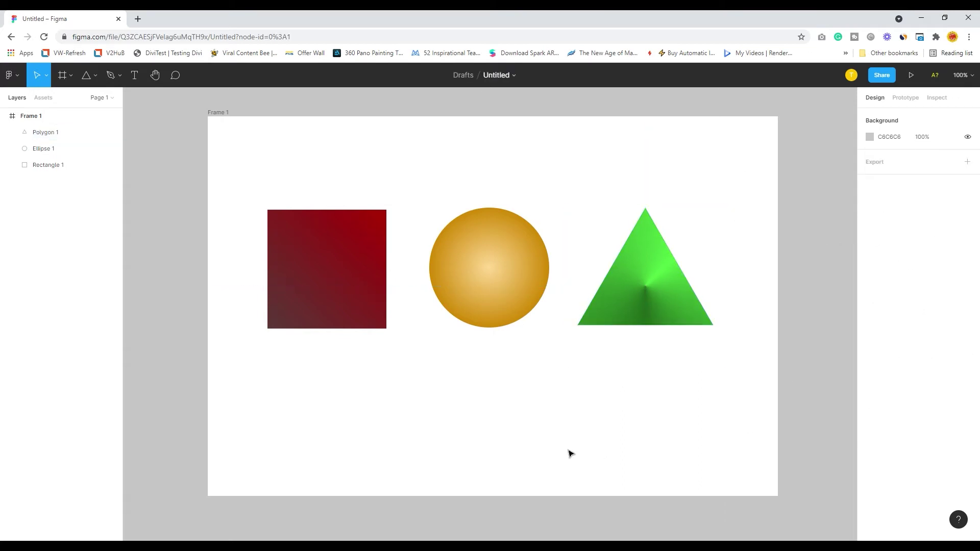
{"action": "left_click", "coordinate": [621, 317]}
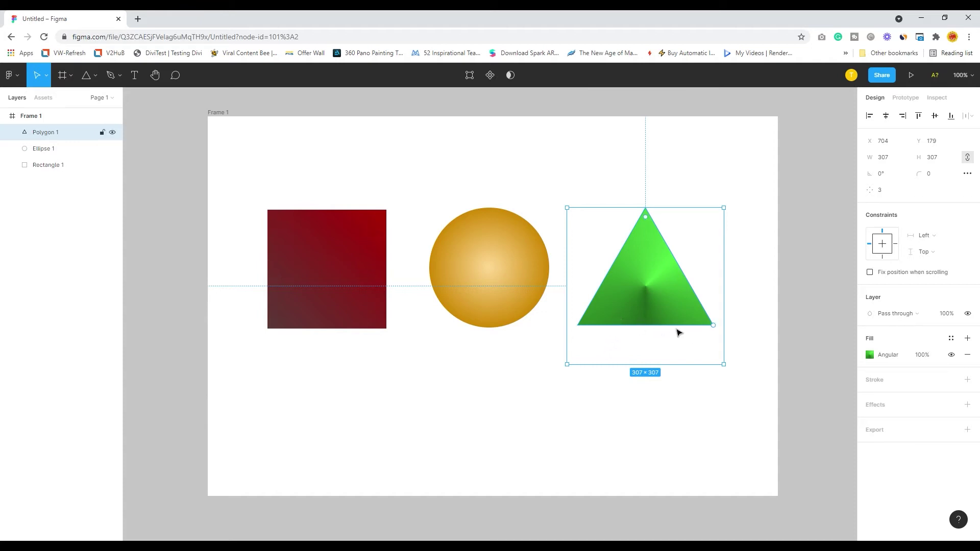
{"action": "left_click", "coordinate": [870, 354]}
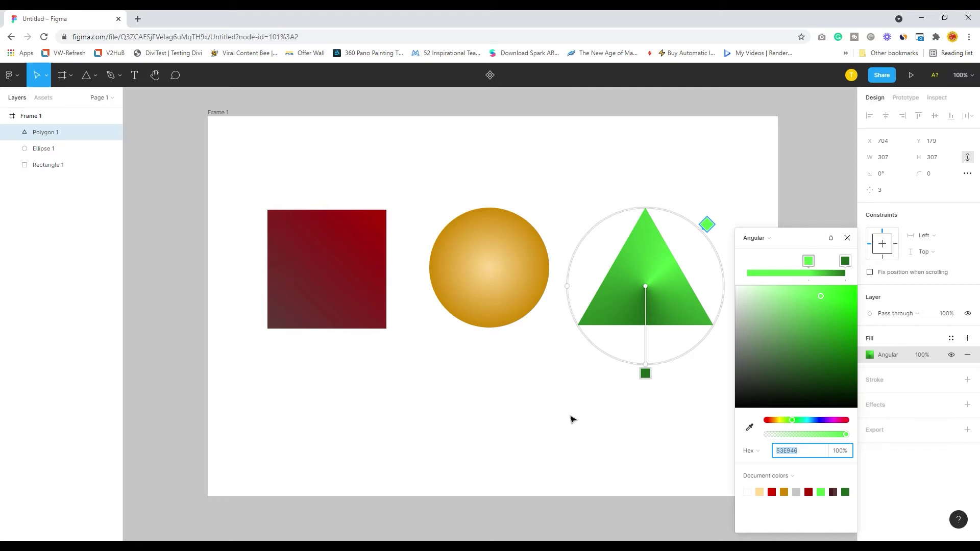
{"action": "left_click", "coordinate": [831, 238]}
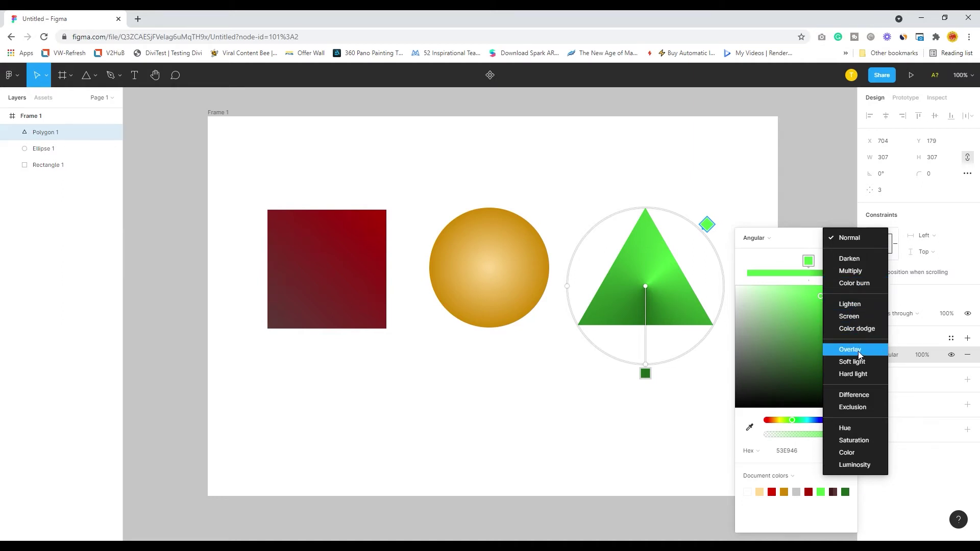
{"action": "left_click", "coordinate": [478, 429]}
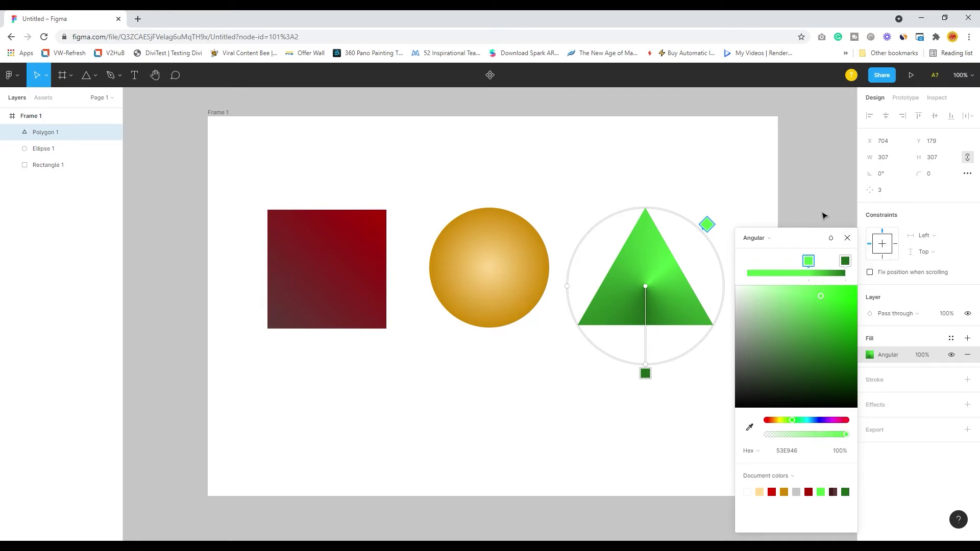
Add a second fill beneath the triangle's Angular gradient and make it Solid
{"action": "left_click", "coordinate": [967, 338]}
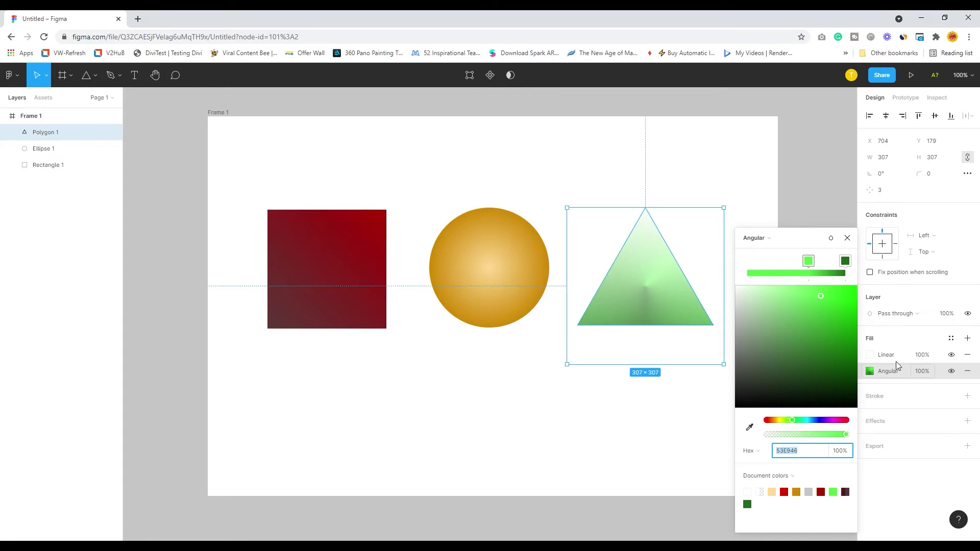
{"action": "left_click_drag", "start_coordinate": [873, 357], "coordinate": [939, 380]}
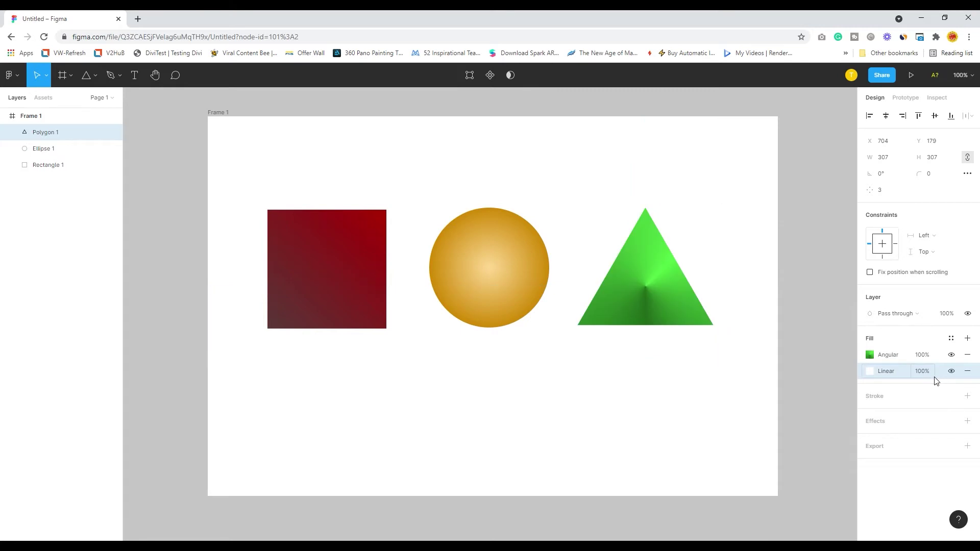
{"action": "left_click", "coordinate": [890, 375]}
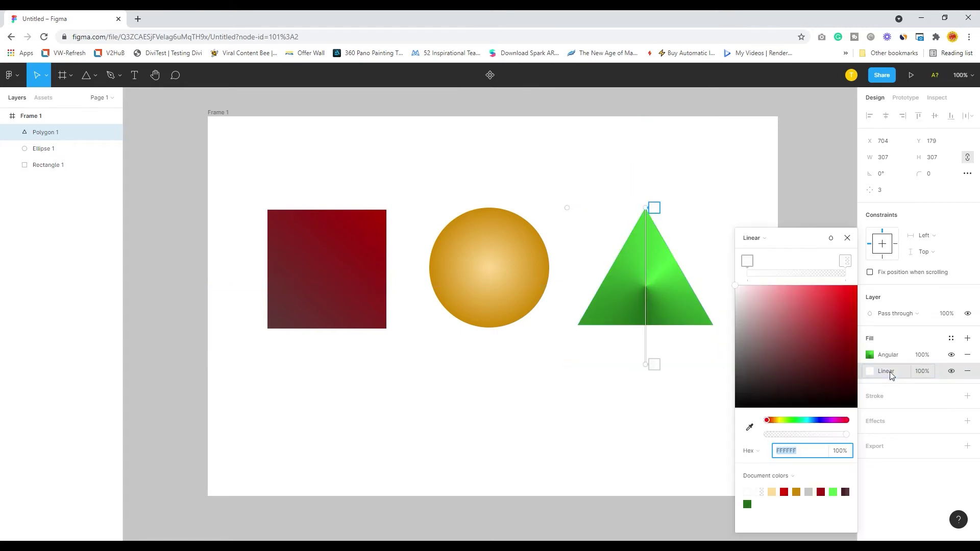
{"action": "left_click", "coordinate": [754, 239]}
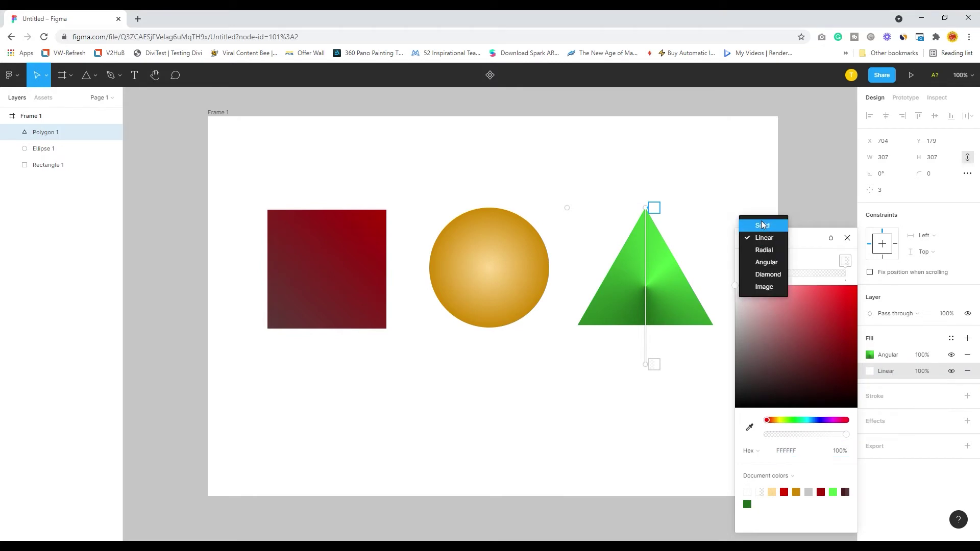
{"action": "left_click", "coordinate": [761, 225]}
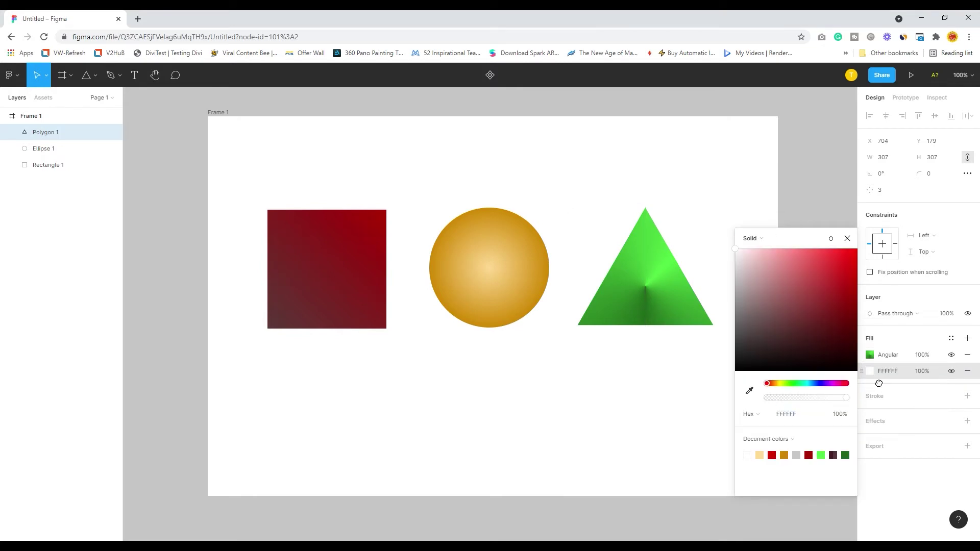
{"action": "left_click", "coordinate": [887, 371]}
Colour the new solid fill red ED4F4F and reselect the triangle to check it
{"action": "left_click", "coordinate": [870, 372]}
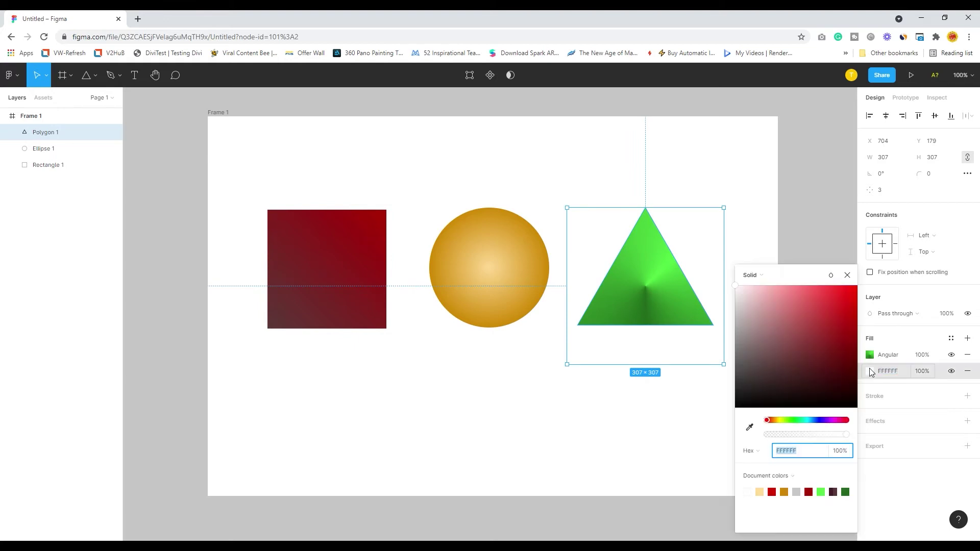
{"action": "left_click_drag", "start_coordinate": [812, 332], "coordinate": [816, 297]}
{"action": "left_click", "coordinate": [601, 432]}
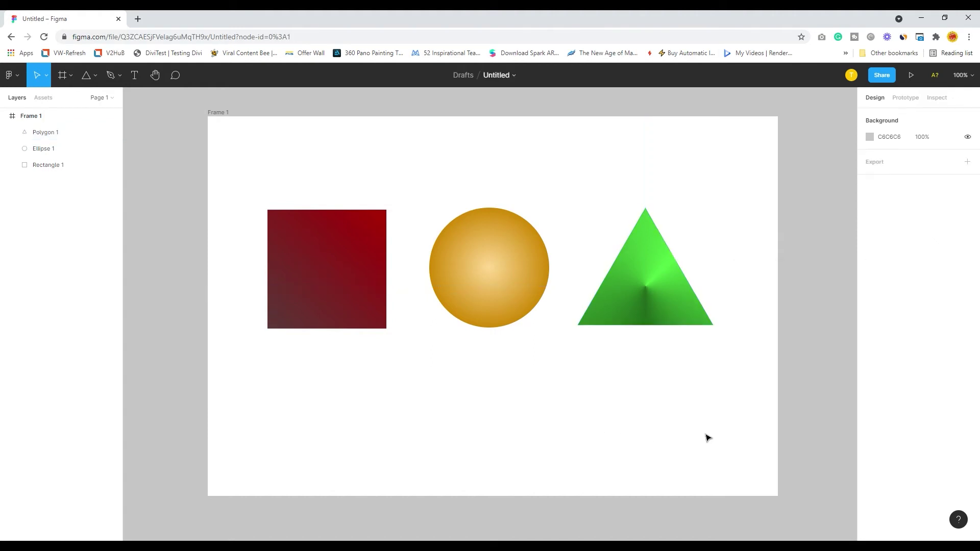
{"action": "left_click", "coordinate": [687, 308]}
{"action": "left_click", "coordinate": [898, 355]}
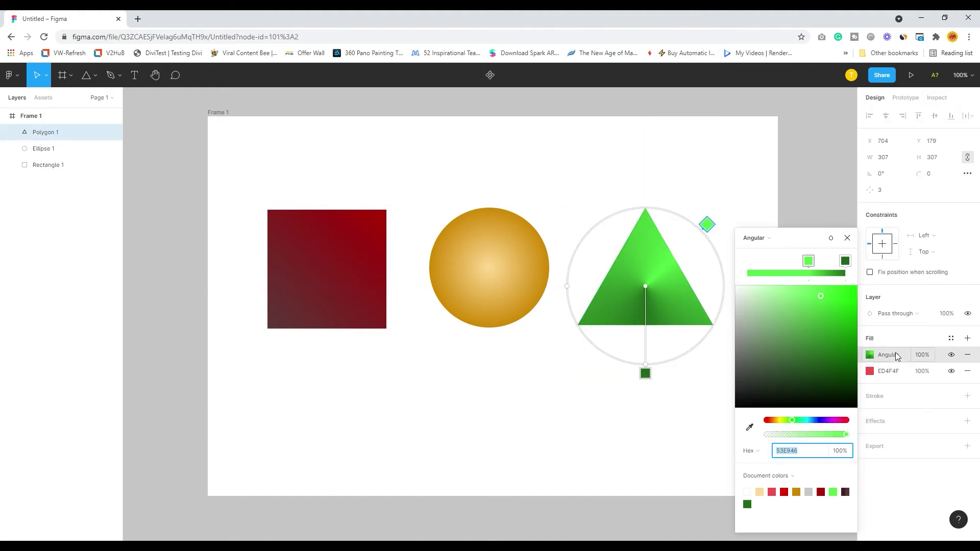
Try Lighten, Color burn, Hard light and Screen on the gradient, then settle on an orange-red blend
{"action": "left_click", "coordinate": [830, 238]}
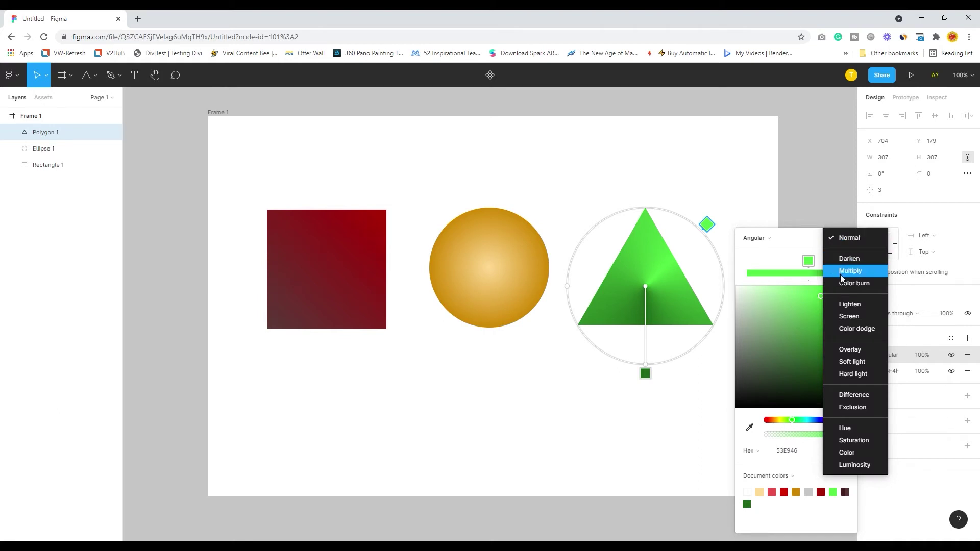
{"action": "left_click", "coordinate": [849, 305]}
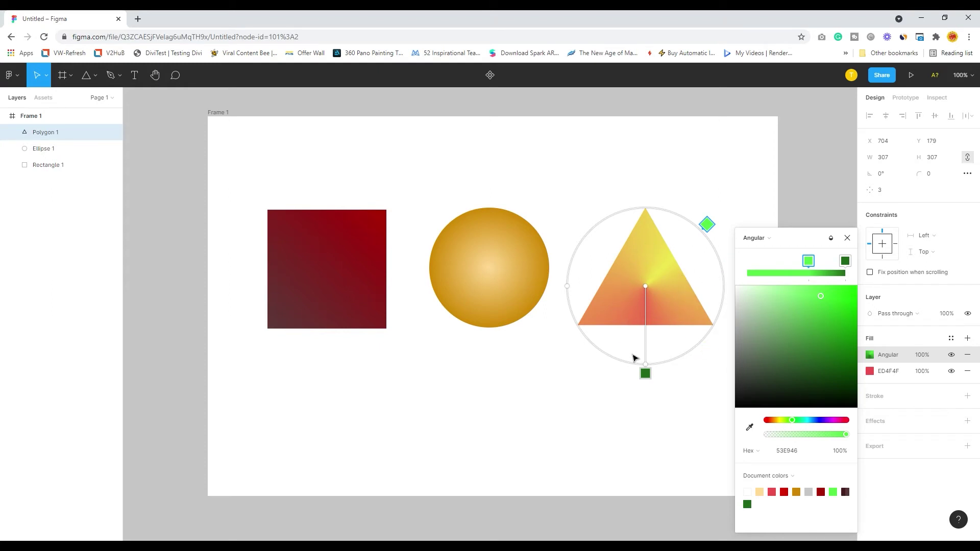
{"action": "left_click", "coordinate": [831, 238]}
{"action": "left_click", "coordinate": [835, 218]}
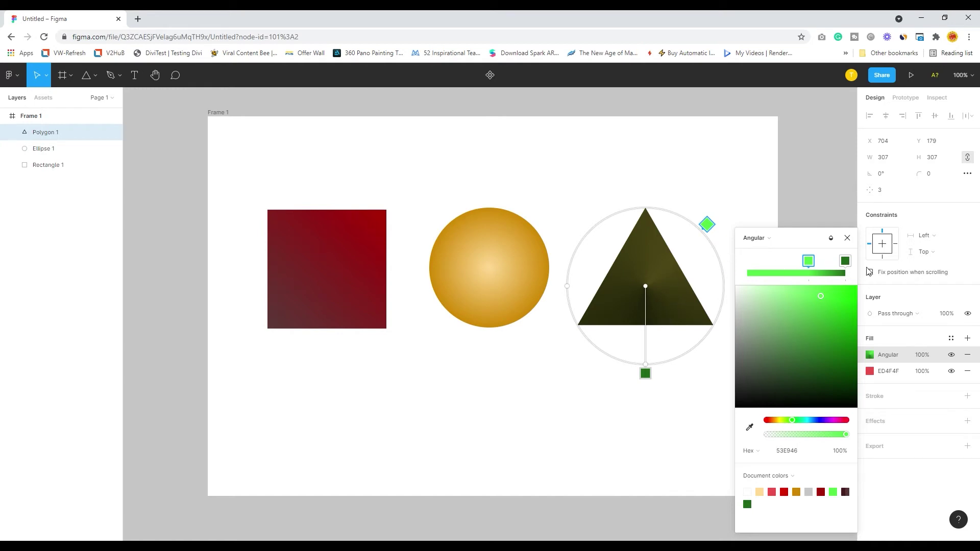
{"action": "left_click", "coordinate": [831, 238]}
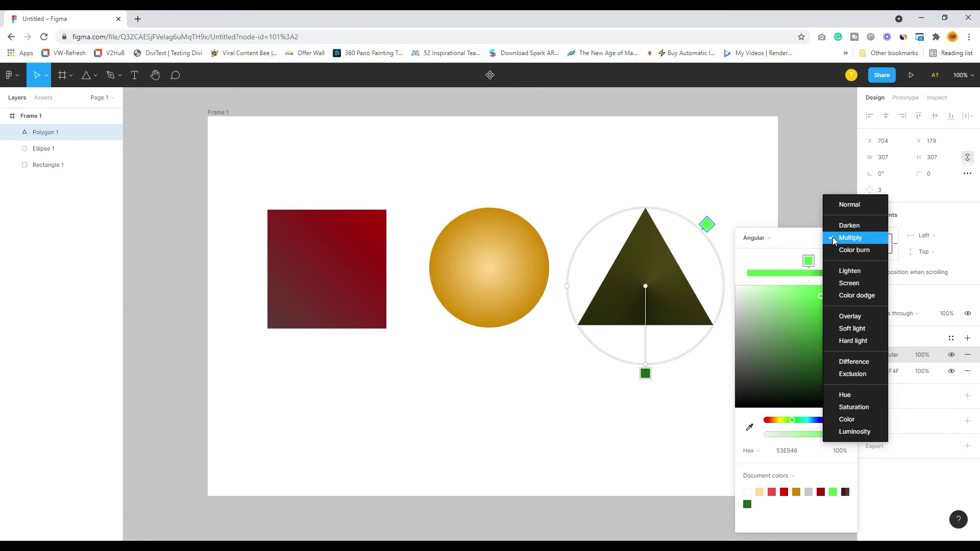
{"action": "left_click", "coordinate": [850, 342]}
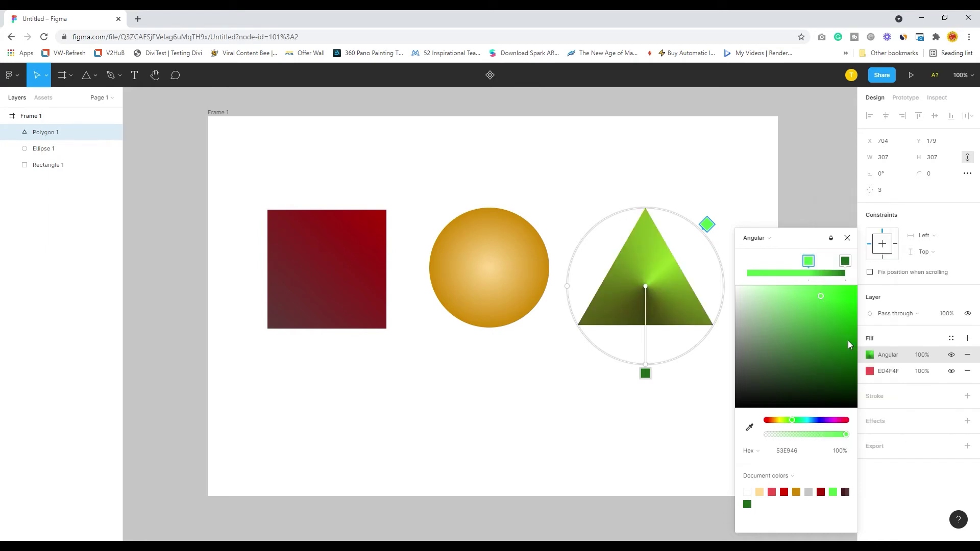
{"action": "left_click", "coordinate": [831, 238]}
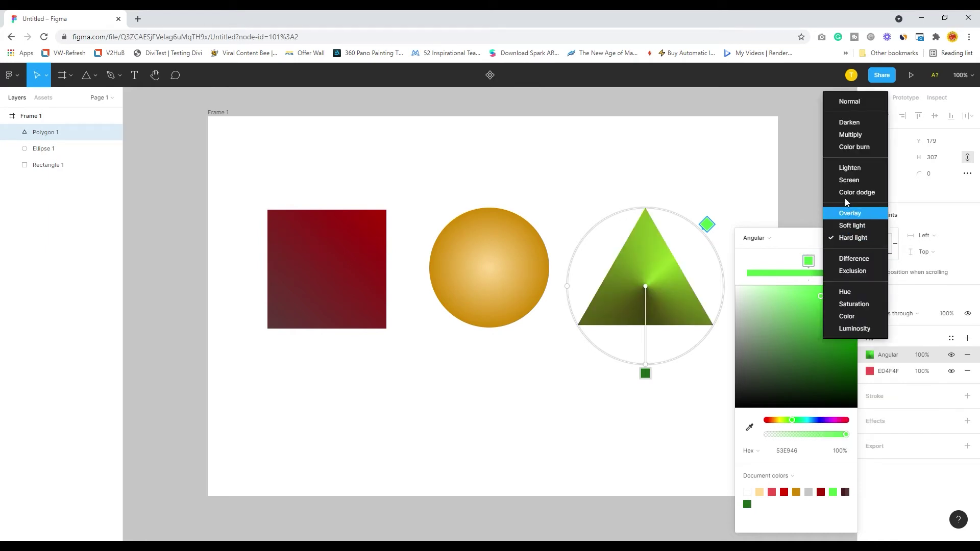
{"action": "left_click", "coordinate": [850, 181]}
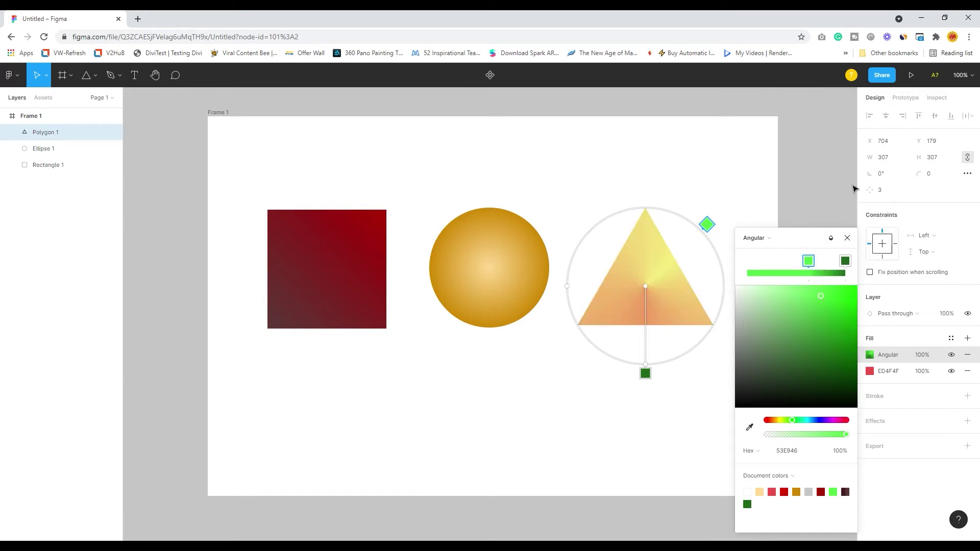
{"action": "left_click", "coordinate": [831, 238]}
{"action": "left_click", "coordinate": [832, 284]}
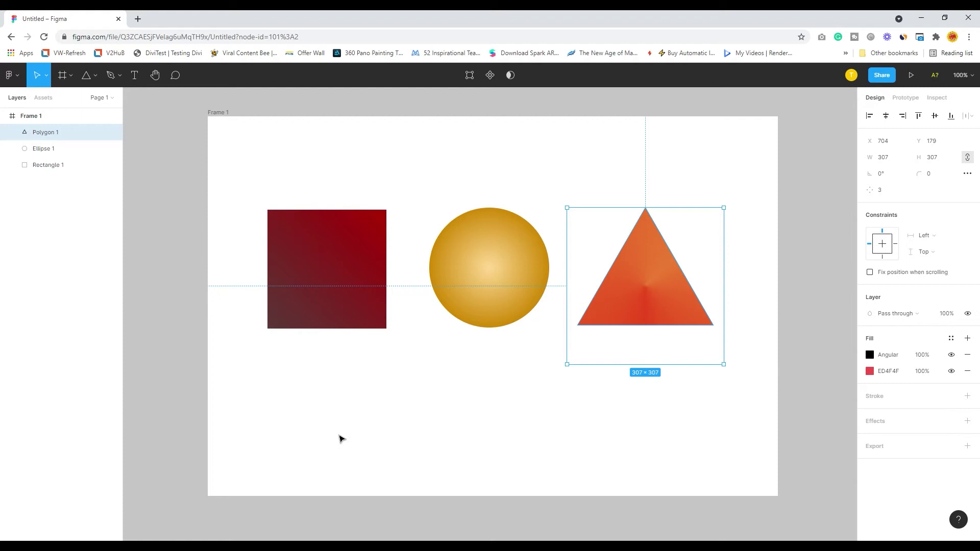
Draw a 148×148 rectangle below the dark red square
{"action": "left_click", "coordinate": [413, 406]}
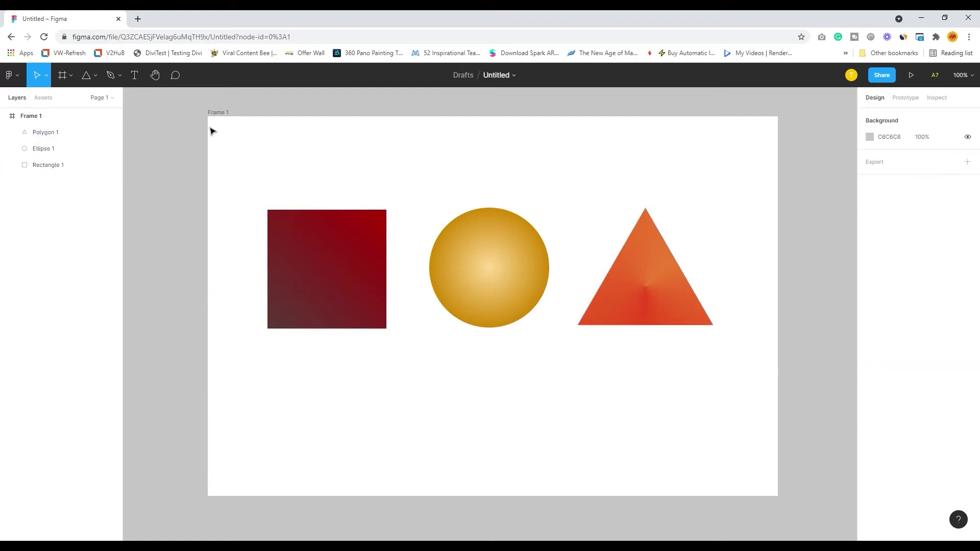
{"action": "left_click", "coordinate": [95, 76]}
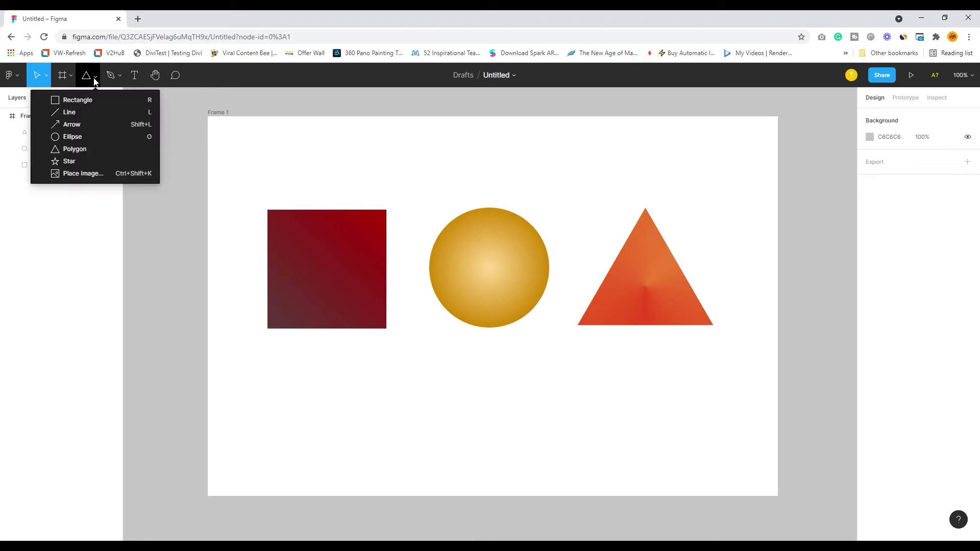
{"action": "left_click", "coordinate": [75, 101]}
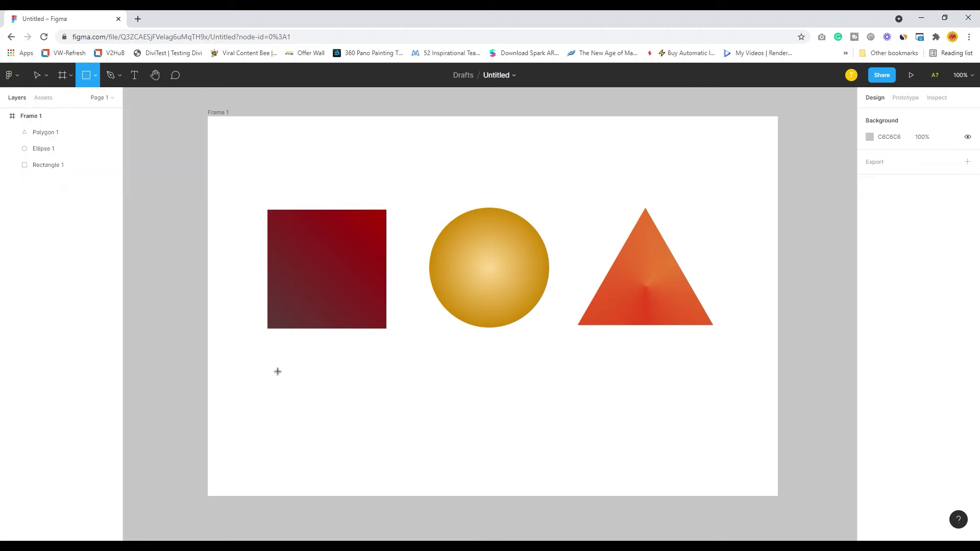
{"action": "left_click_drag", "start_coordinate": [270, 363], "coordinate": [347, 438]}
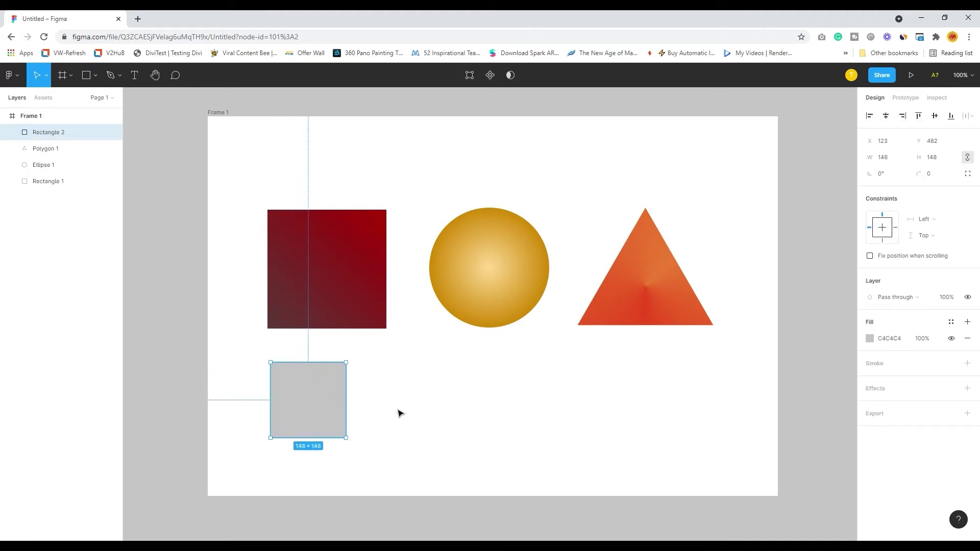
Fill the new square pinkish red DB6060
{"action": "left_click", "coordinate": [870, 339]}
{"action": "left_click_drag", "start_coordinate": [793, 347], "coordinate": [804, 305]}
{"action": "left_click", "coordinate": [489, 428]}
{"action": "left_click", "coordinate": [316, 408]}
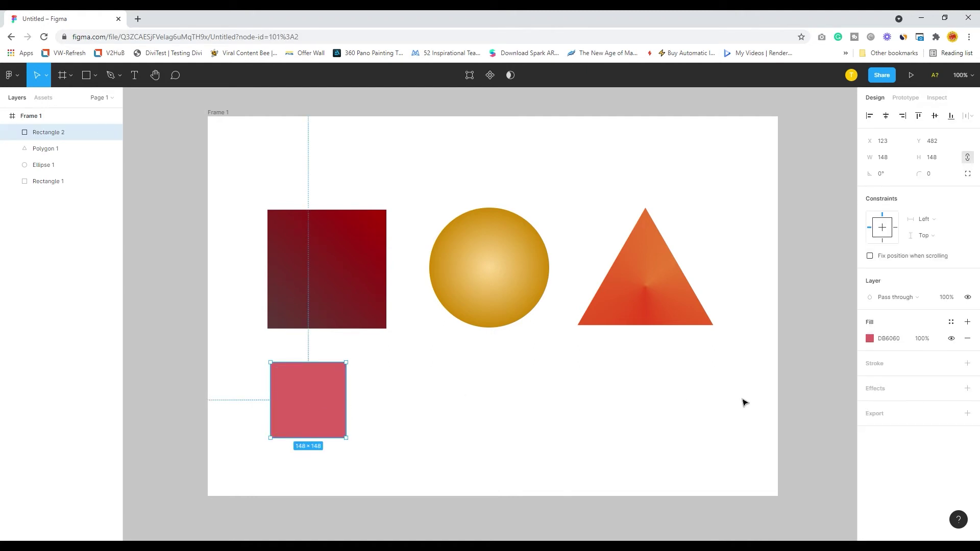
Add a black 000000 inside stroke to the pink square and thicken it to weight 8
{"action": "left_click", "coordinate": [882, 365]}
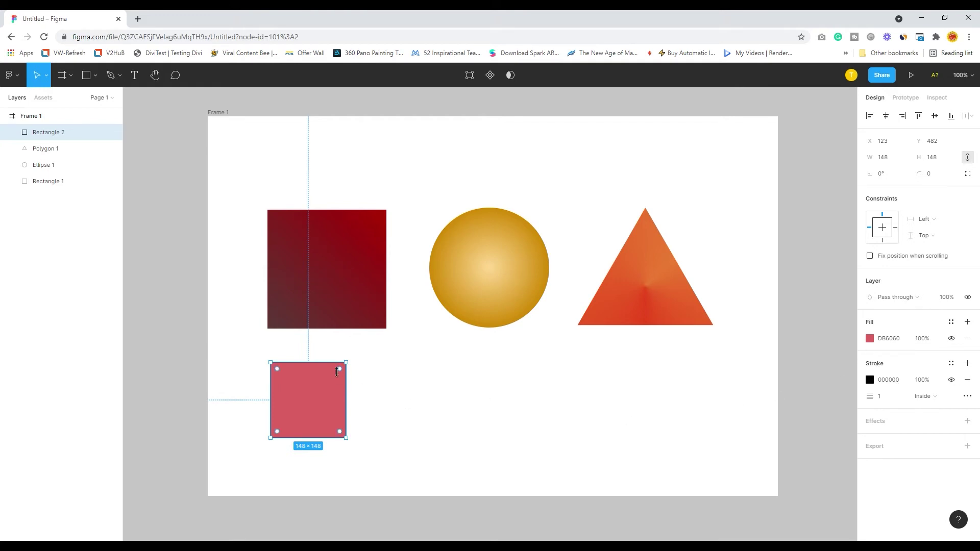
{"action": "left_click", "coordinate": [457, 378]}
{"action": "left_click", "coordinate": [289, 379]}
{"action": "left_click", "coordinate": [880, 401]}
{"action": "left_click_drag", "start_coordinate": [877, 399], "coordinate": [879, 403]}
{"action": "left_click", "coordinate": [499, 422]}
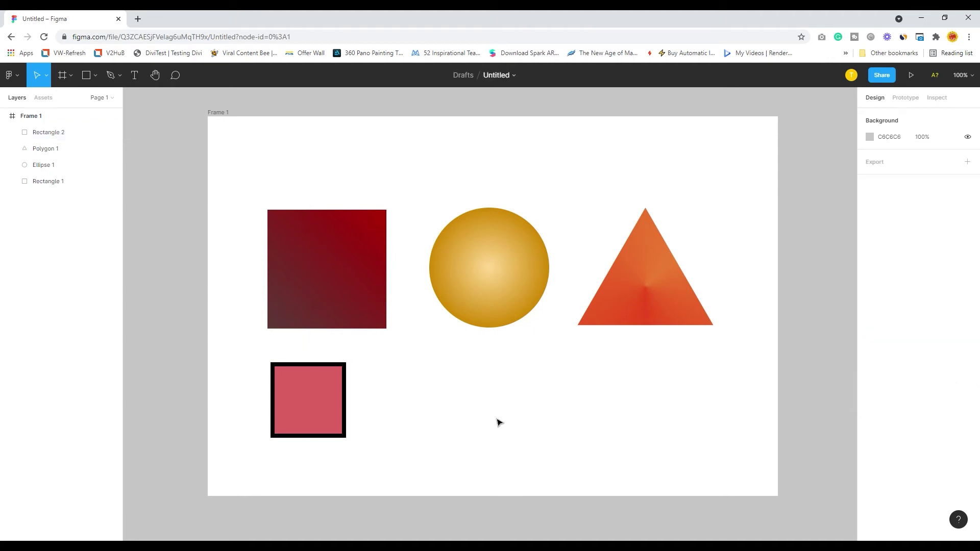
{"action": "left_click", "coordinate": [323, 392]}
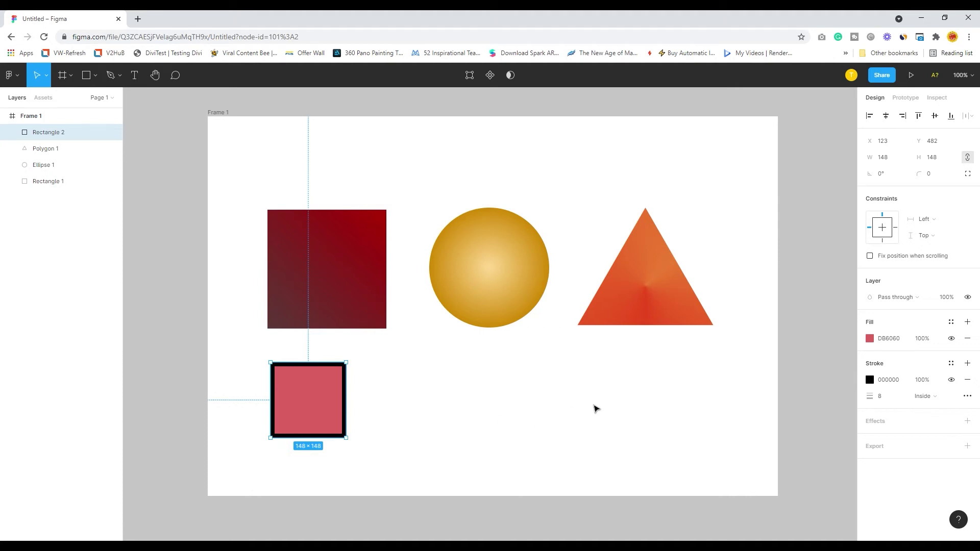
Add a second Linear gradient stroke, browse its types, then delete it, keeping the black border
{"action": "left_click", "coordinate": [967, 364]}
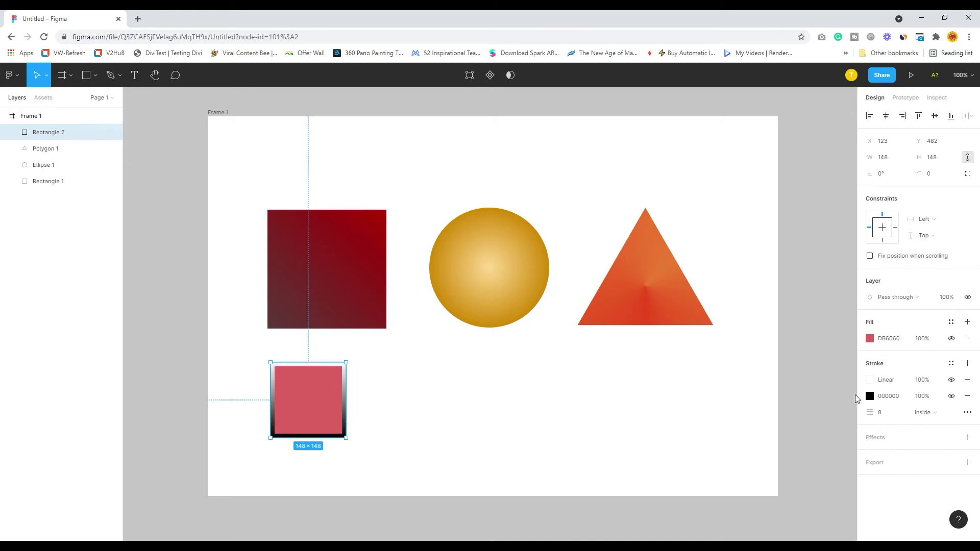
{"action": "left_click", "coordinate": [870, 380]}
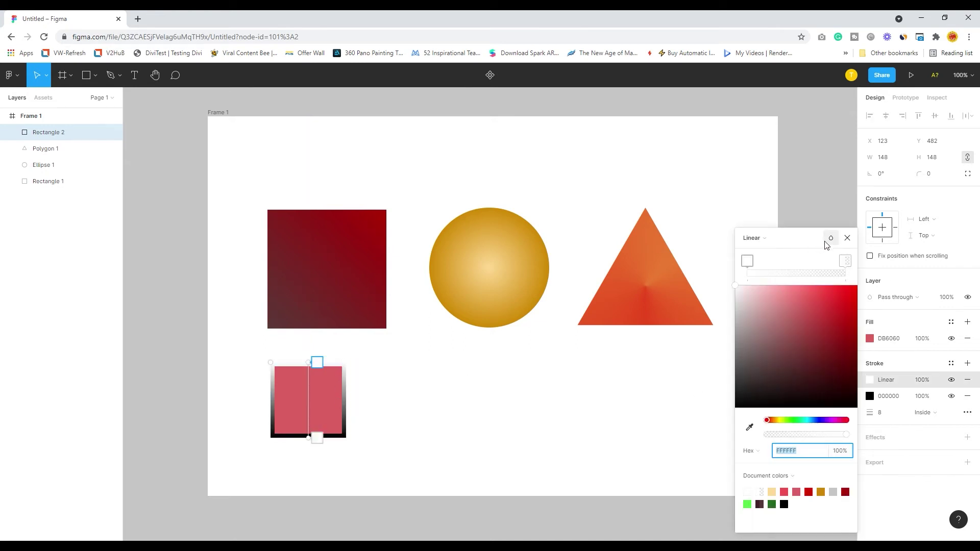
{"action": "left_click", "coordinate": [754, 238]}
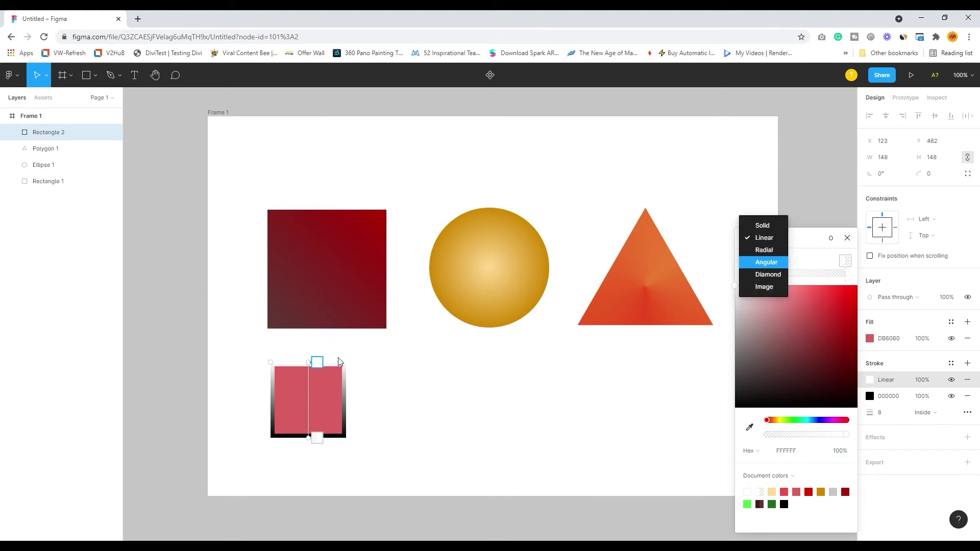
{"action": "key", "text": "Down"}
{"action": "key", "text": "Down"}
{"action": "key", "text": "Up"}
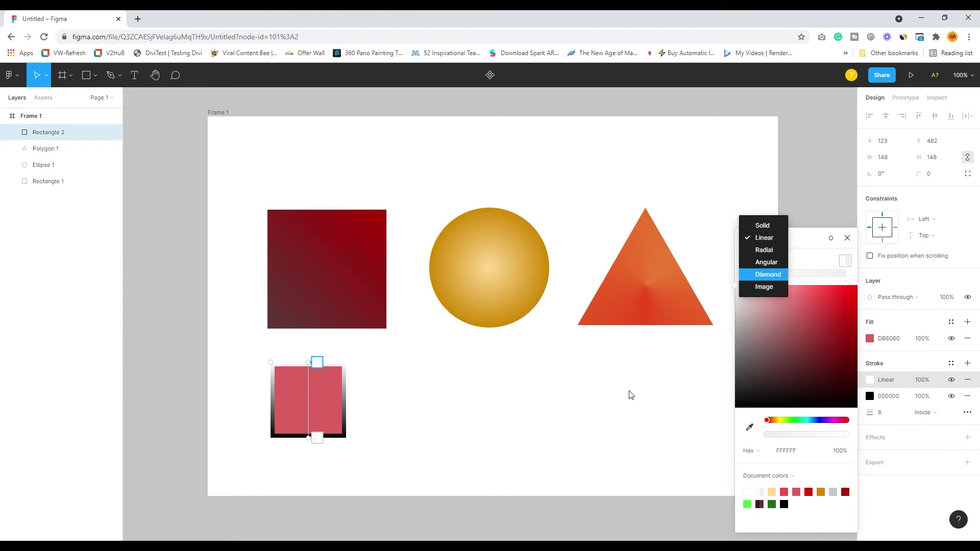
{"action": "key", "text": "Escape"}
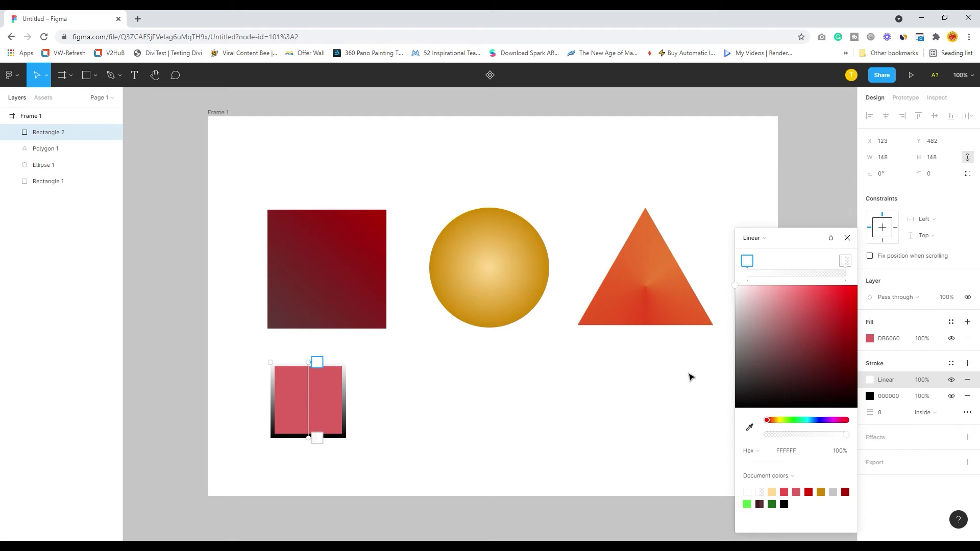
{"action": "left_click", "coordinate": [848, 244]}
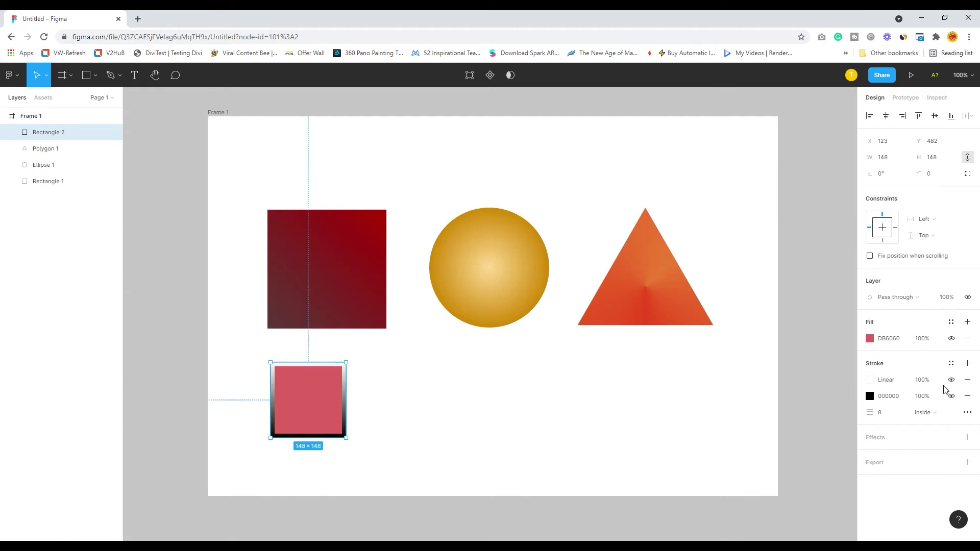
{"action": "left_click", "coordinate": [967, 380]}
{"action": "left_click", "coordinate": [461, 406]}
{"action": "left_click", "coordinate": [322, 391]}
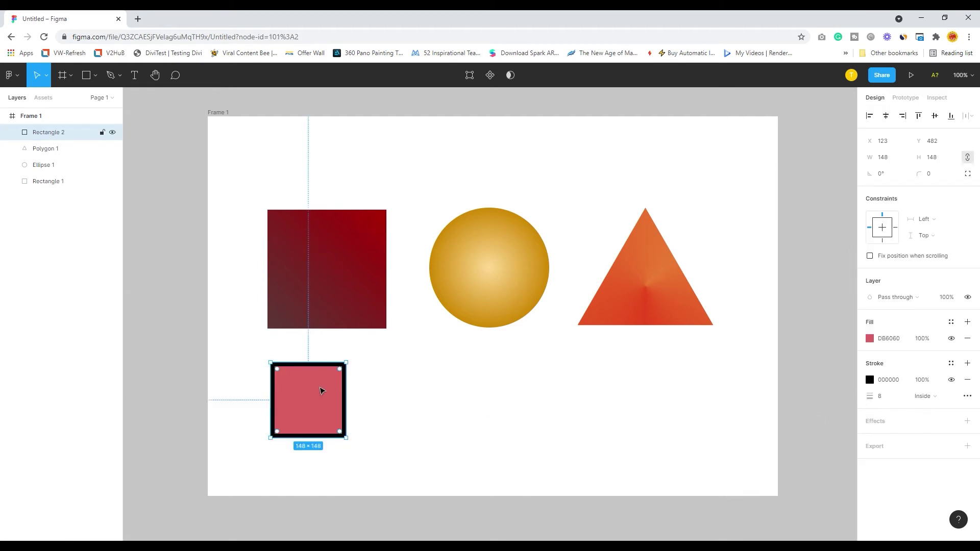
Add a Drop shadow effect to pink Rectangle 2, then zoom in and reselect it
{"action": "left_click", "coordinate": [873, 422]}
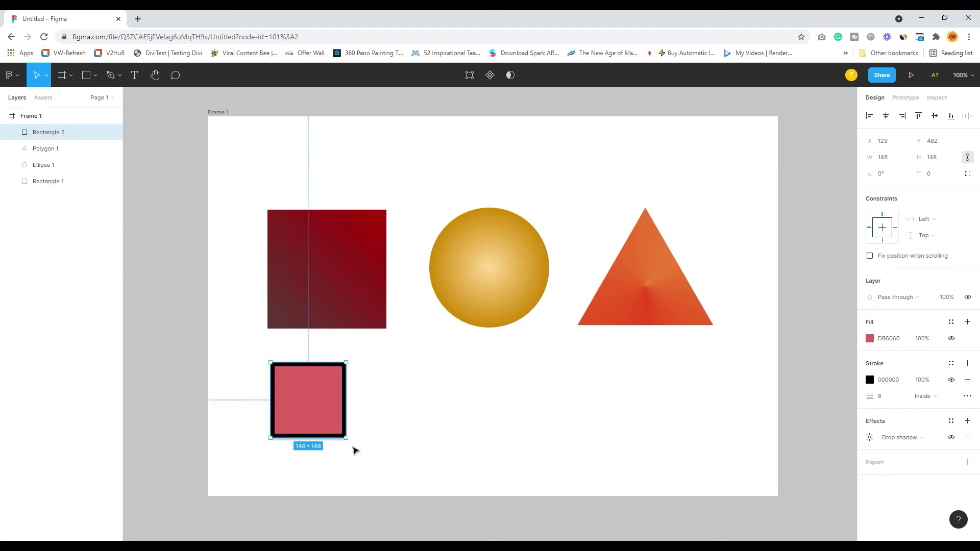
{"action": "left_click", "coordinate": [423, 472]}
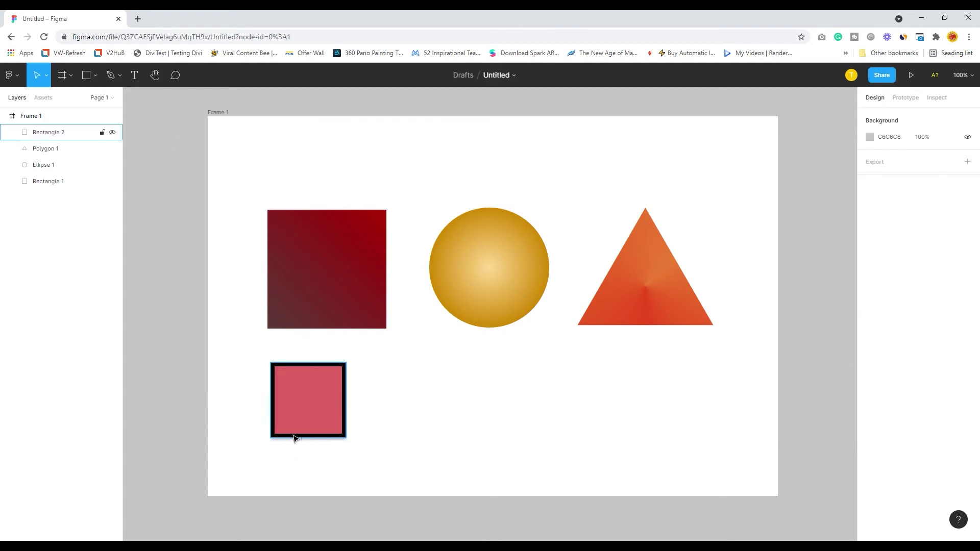
{"action": "scroll", "coordinate": [299, 438], "scroll_direction": "up", "scroll_amount": 6}
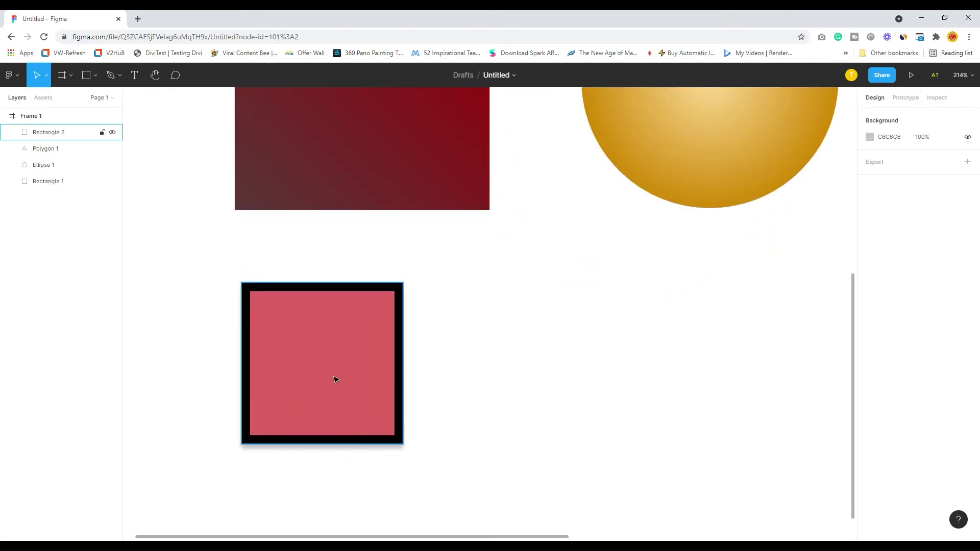
{"action": "left_click", "coordinate": [334, 378]}
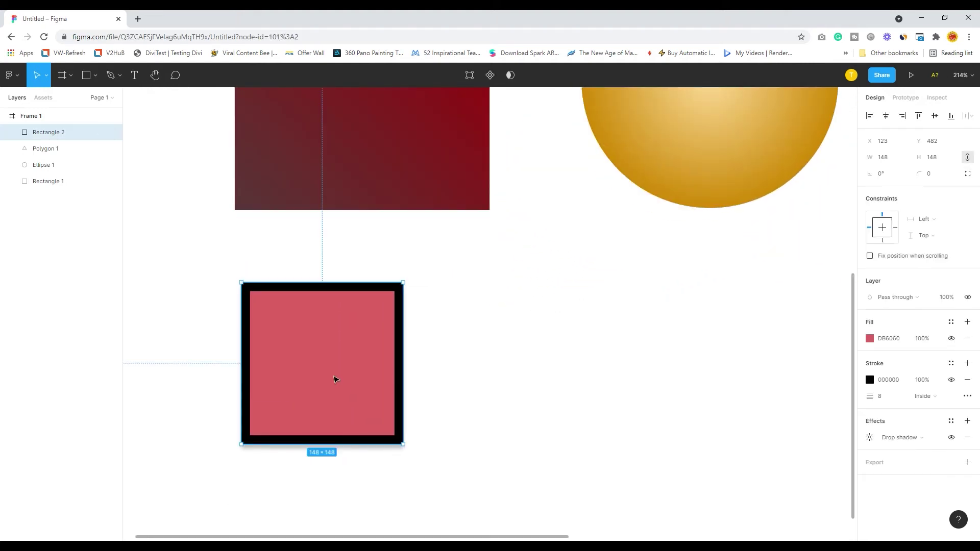
Offset the pink square's drop shadow to X 12, Y 12 and scrub its Spread value
{"action": "left_click", "coordinate": [873, 437]}
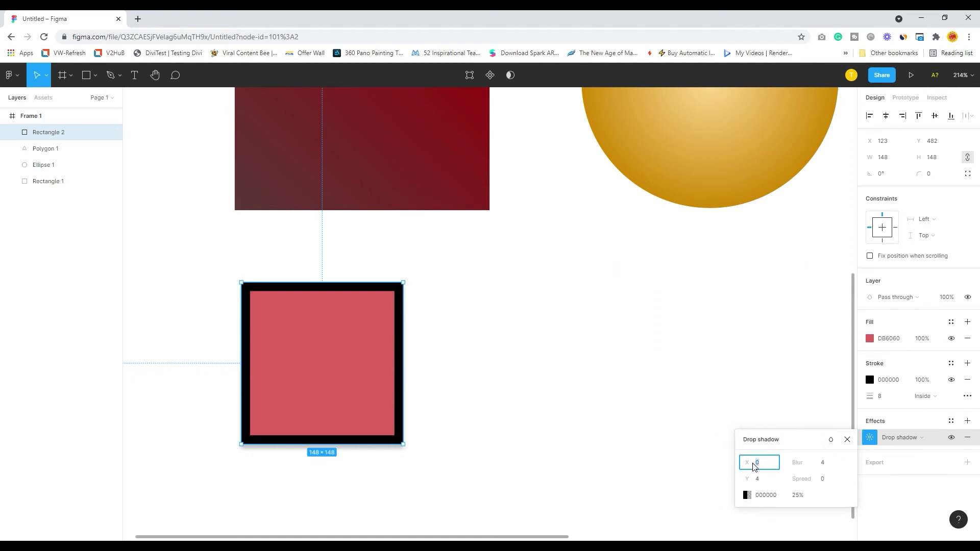
{"action": "type", "text": "12"}
{"action": "left_click", "coordinate": [763, 479]}
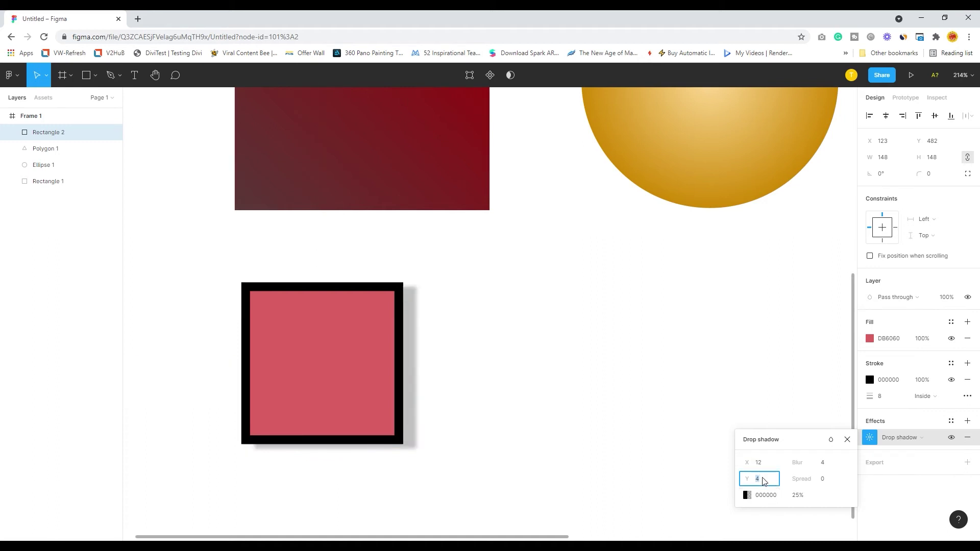
{"action": "type", "text": "12"}
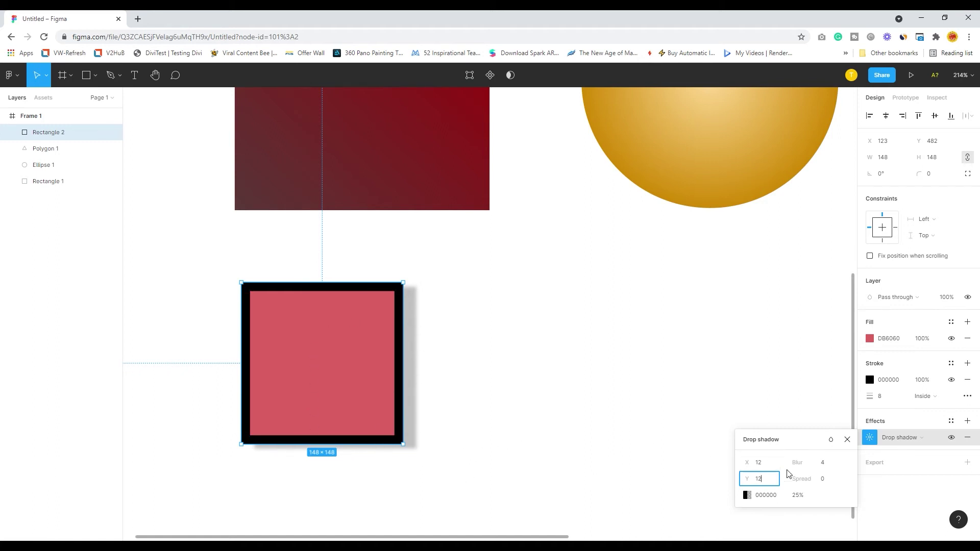
{"action": "left_click", "coordinate": [512, 476]}
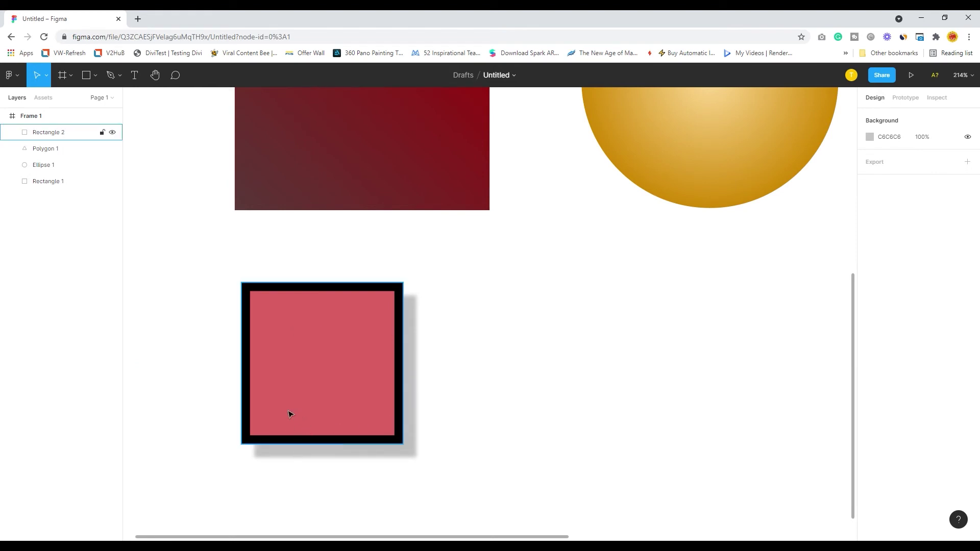
{"action": "left_click", "coordinate": [302, 377]}
{"action": "left_click", "coordinate": [869, 437]}
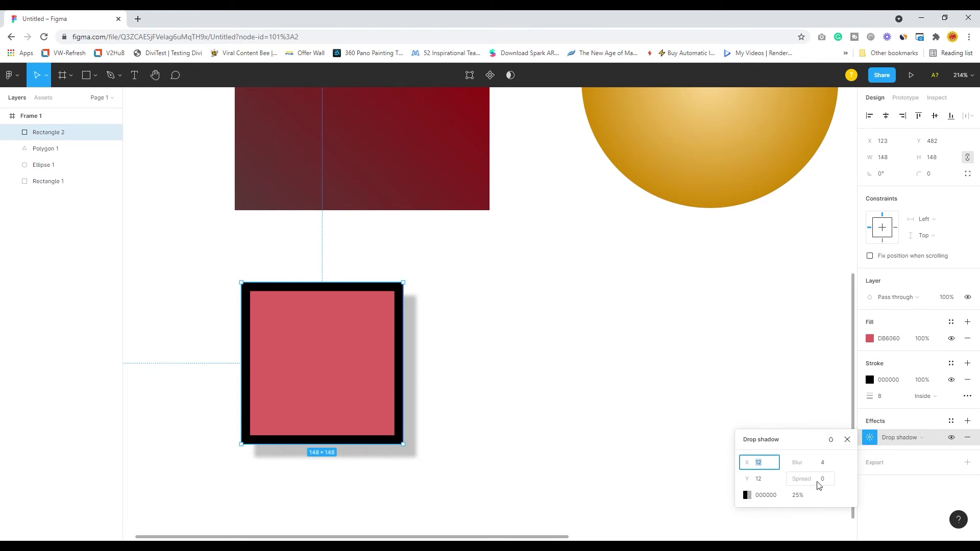
{"action": "left_click_drag", "start_coordinate": [803, 484], "coordinate": [842, 466]}
{"action": "left_click", "coordinate": [560, 363]}
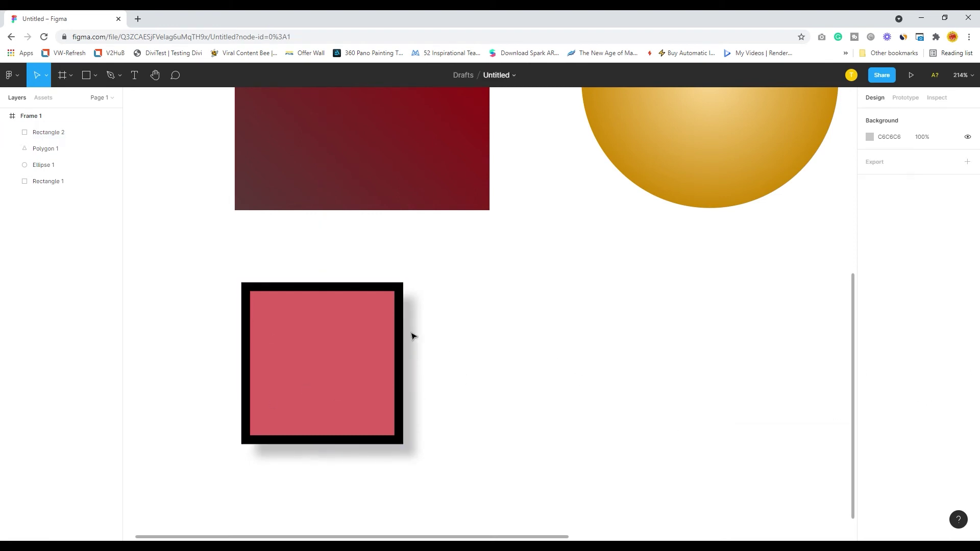
{"action": "left_click", "coordinate": [360, 406]}
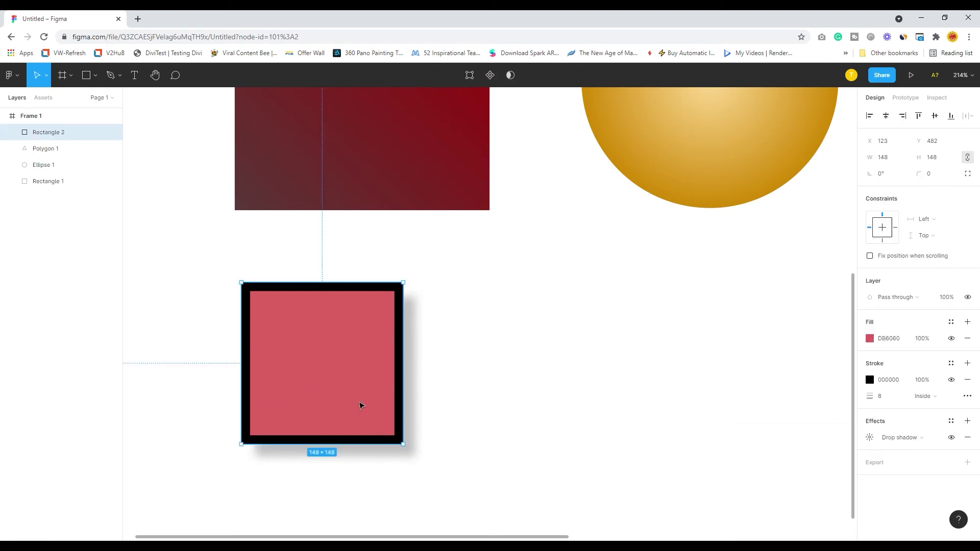
Remove the pink square's black 8-weight inside border
{"action": "left_click", "coordinate": [898, 438]}
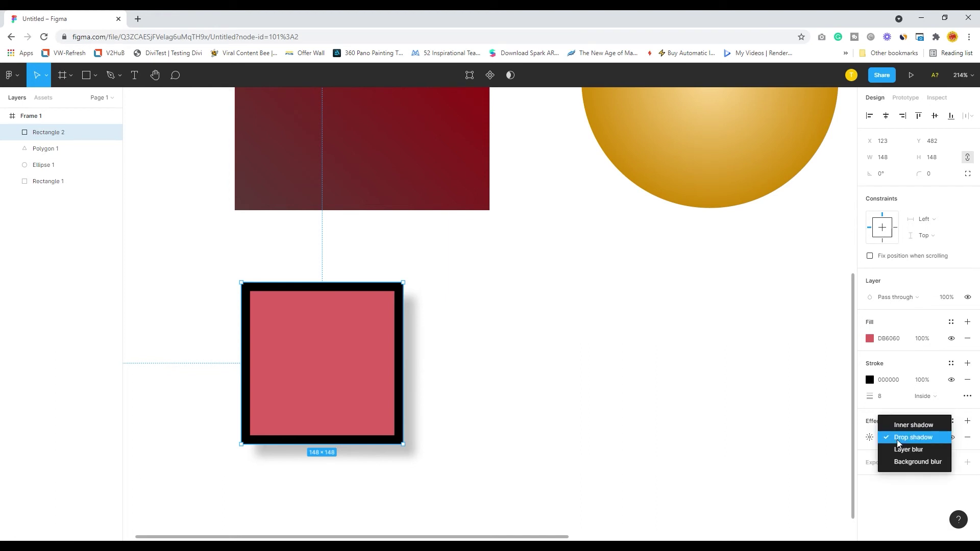
{"action": "left_click", "coordinate": [913, 368]}
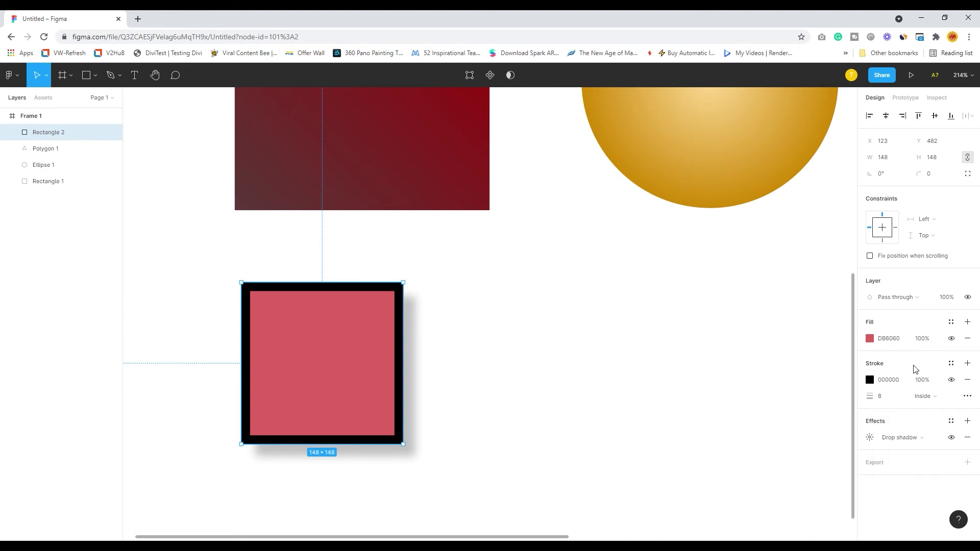
{"action": "left_click", "coordinate": [967, 380]}
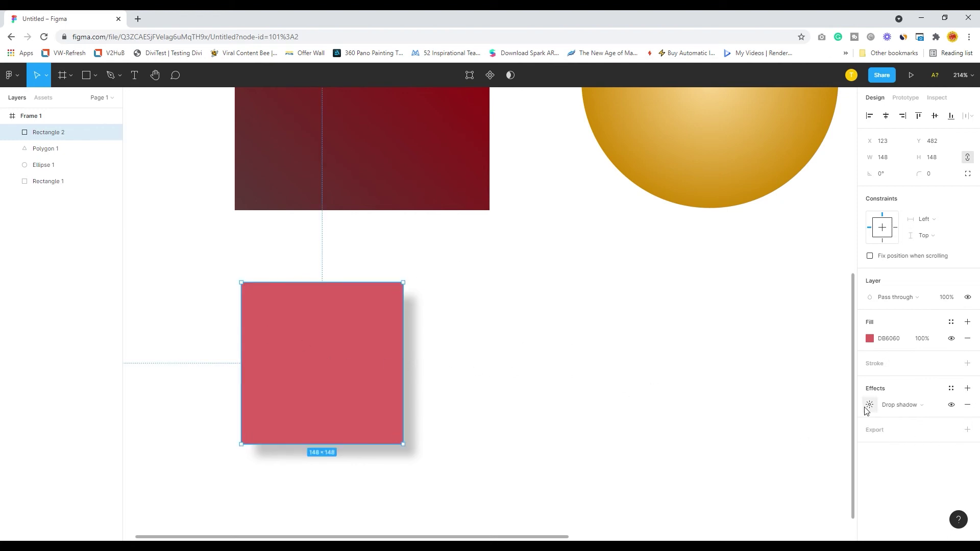
Change the drop shadow into an Inner shadow and review its 12, 12 offset
{"action": "left_click", "coordinate": [900, 407]}
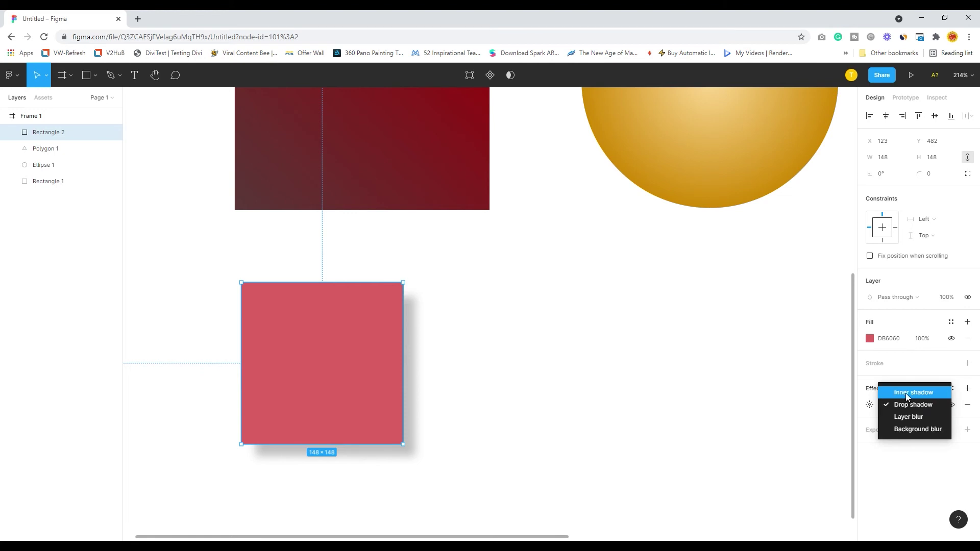
{"action": "left_click", "coordinate": [905, 393]}
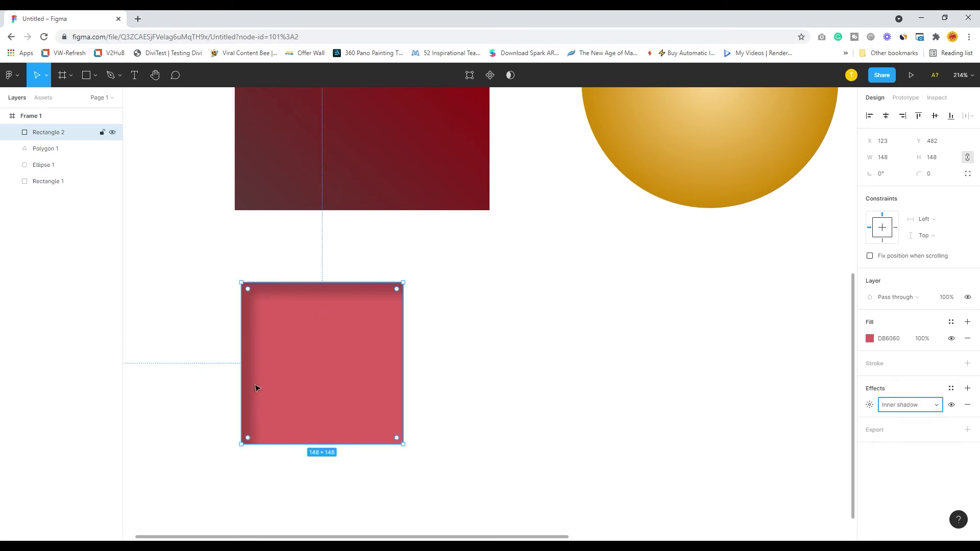
{"action": "left_click", "coordinate": [868, 406]}
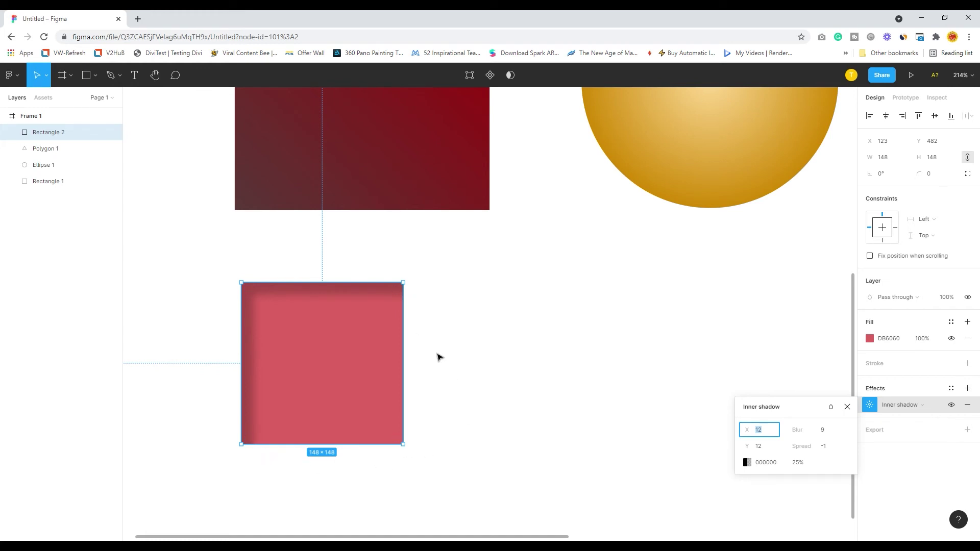
{"action": "left_click", "coordinate": [768, 409]}
{"action": "left_click", "coordinate": [907, 408]}
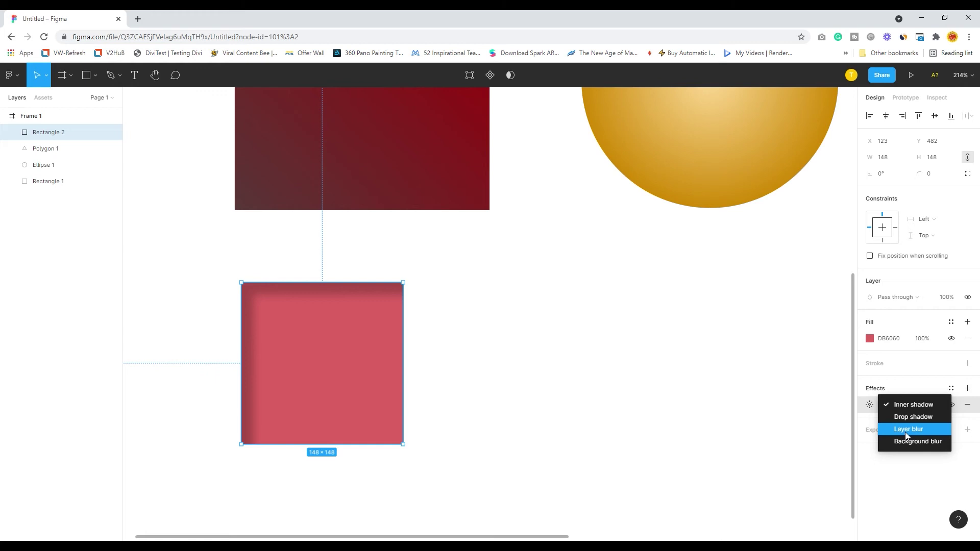
Replace the pink square's inner shadow with a Layer blur and raise its blur from 9 to 21
{"action": "left_click", "coordinate": [905, 432]}
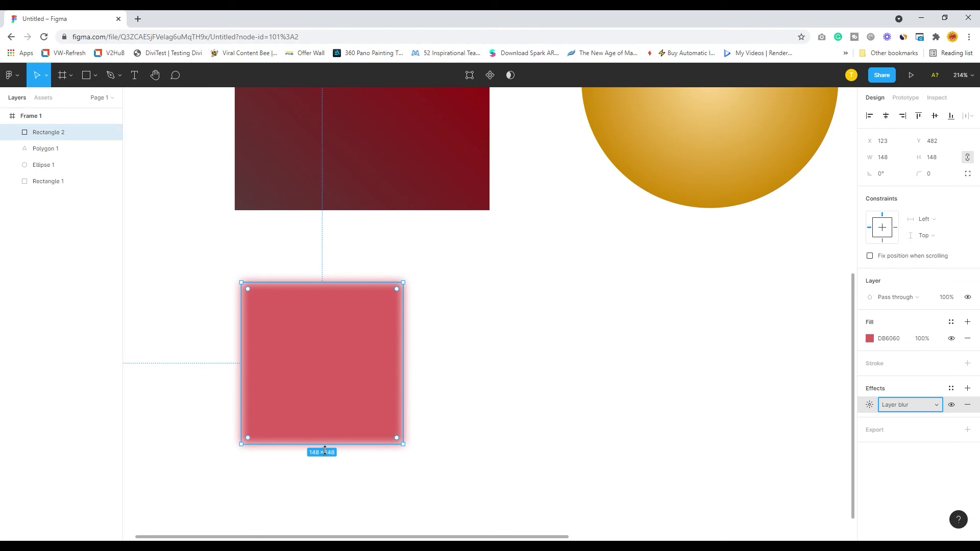
{"action": "left_click", "coordinate": [870, 406]}
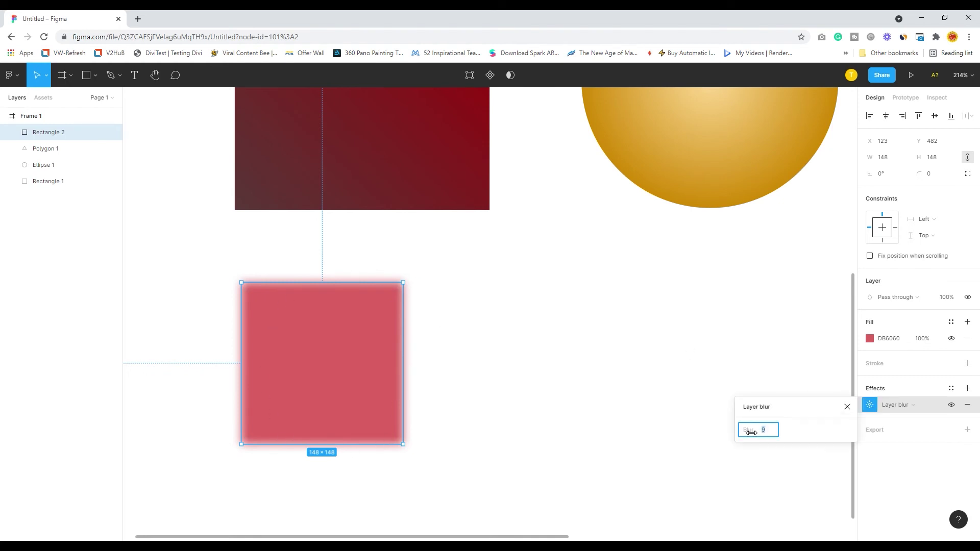
{"action": "left_click_drag", "start_coordinate": [748, 431], "coordinate": [500, 507]}
{"action": "left_click", "coordinate": [847, 407]}
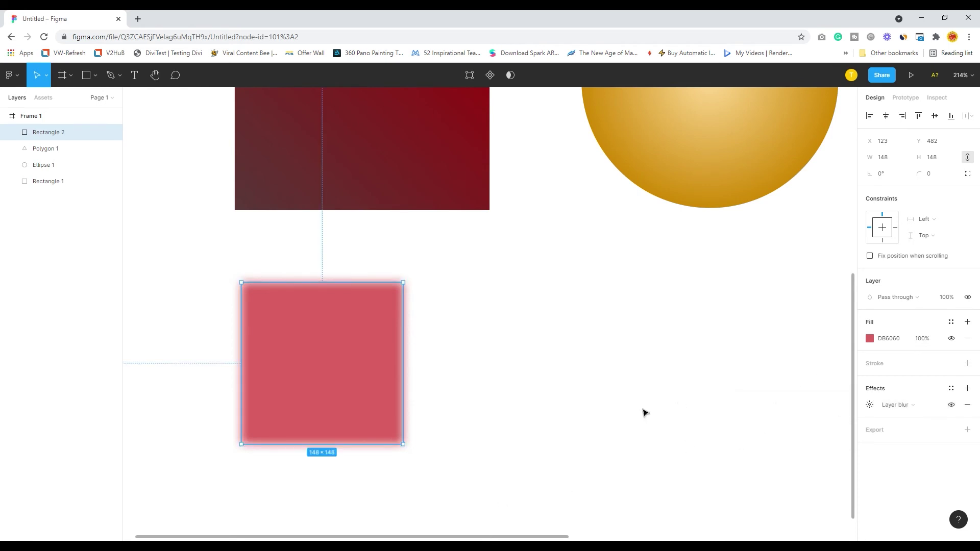
{"action": "left_click", "coordinate": [894, 406]}
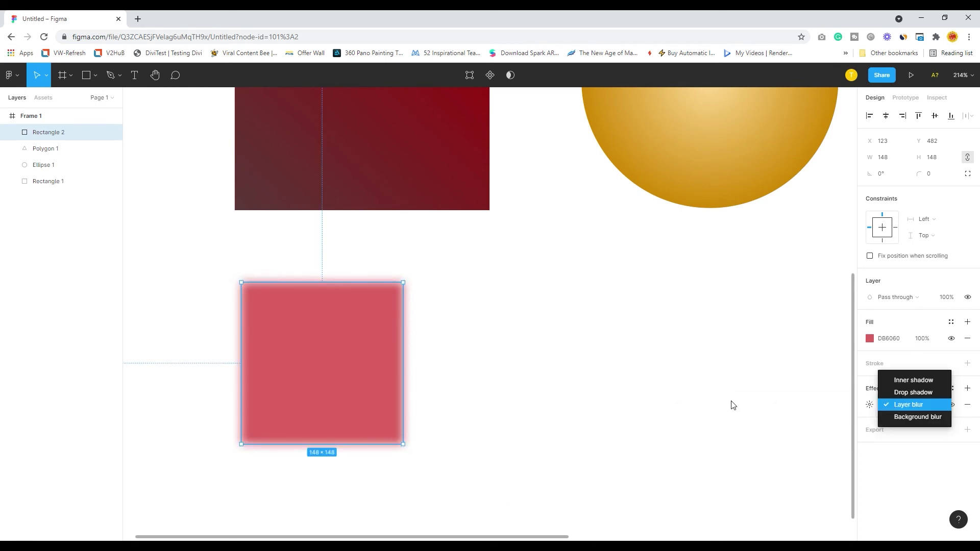
Change the pink square's effect type to Background blur
{"action": "left_click", "coordinate": [501, 334]}
{"action": "left_click", "coordinate": [912, 406]}
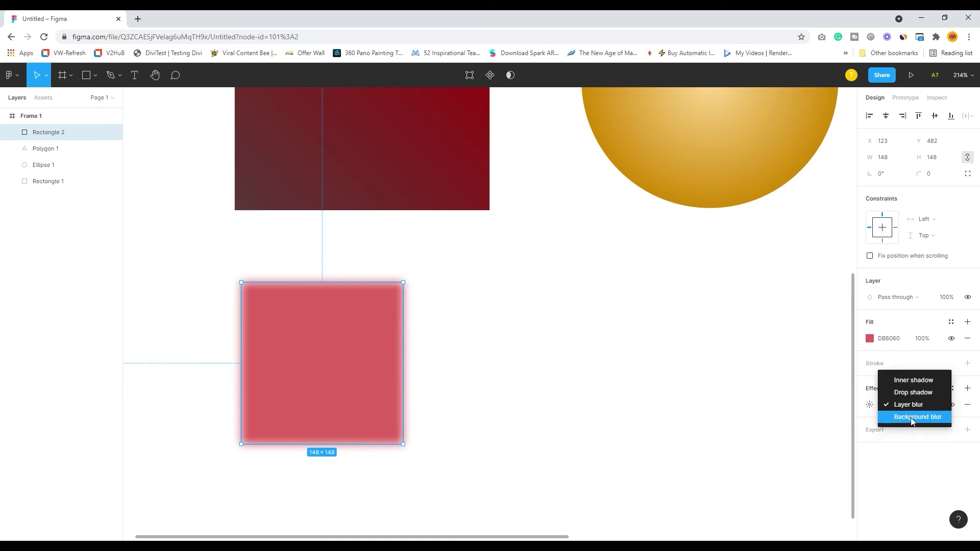
{"action": "left_click", "coordinate": [911, 418]}
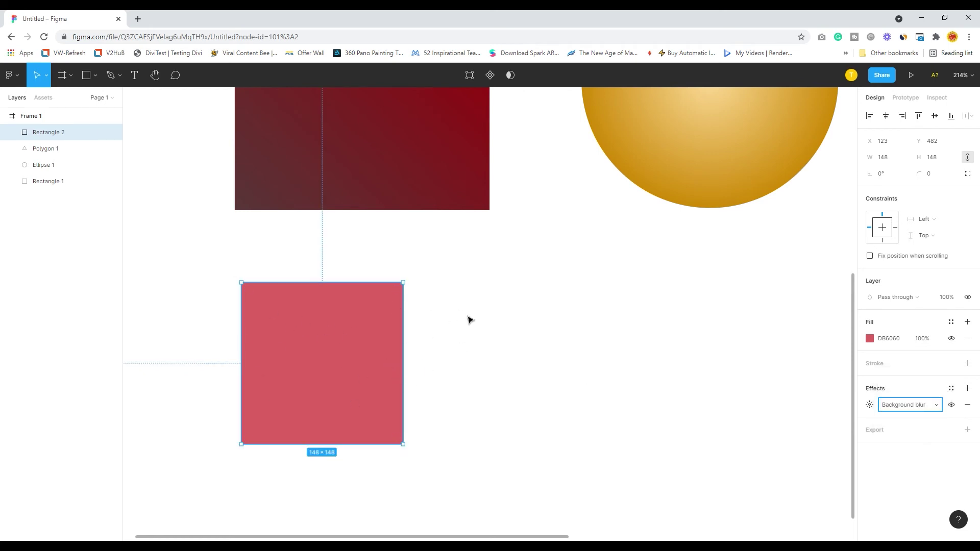
Draw a grey C4C4C4 circle over the square's lower right and send it behind the square
{"action": "left_click", "coordinate": [87, 75]}
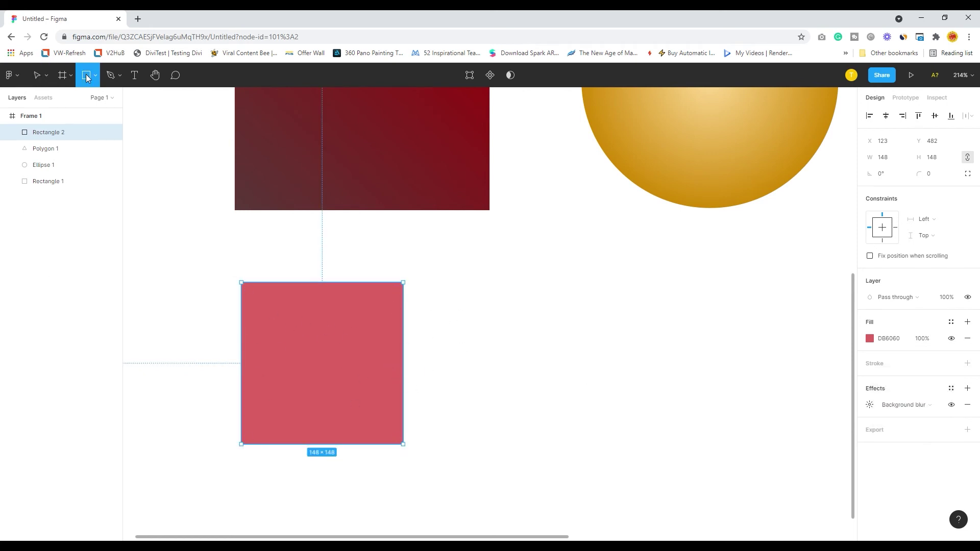
{"action": "left_click", "coordinate": [95, 78]}
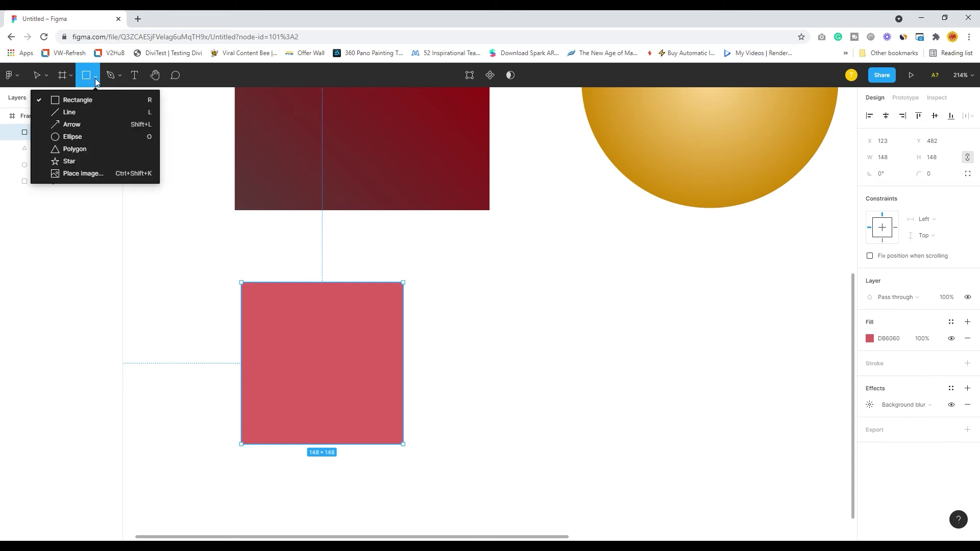
{"action": "left_click", "coordinate": [66, 137]}
{"action": "left_click_drag", "start_coordinate": [299, 315], "coordinate": [482, 496]}
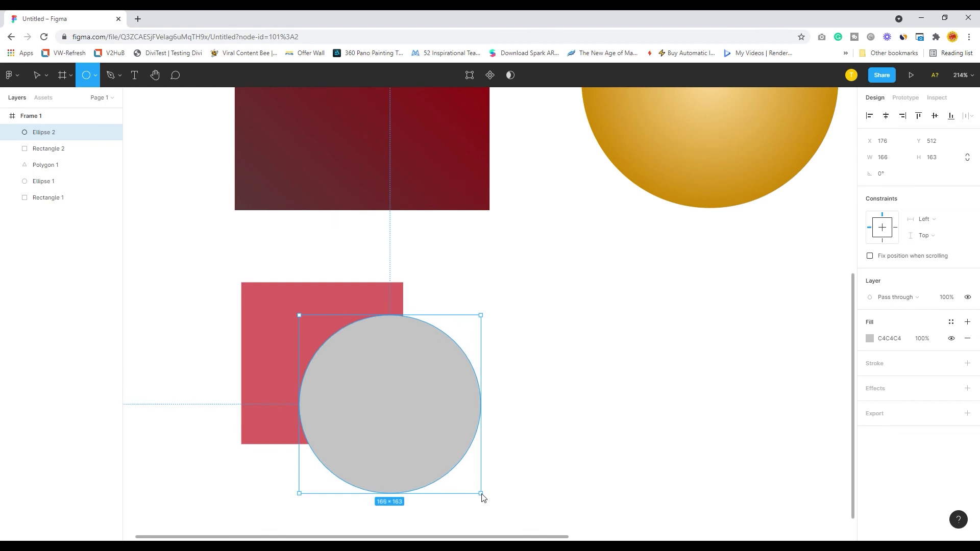
{"action": "left_click_drag", "start_coordinate": [409, 416], "coordinate": [403, 412]}
{"action": "right_click", "coordinate": [421, 389]}
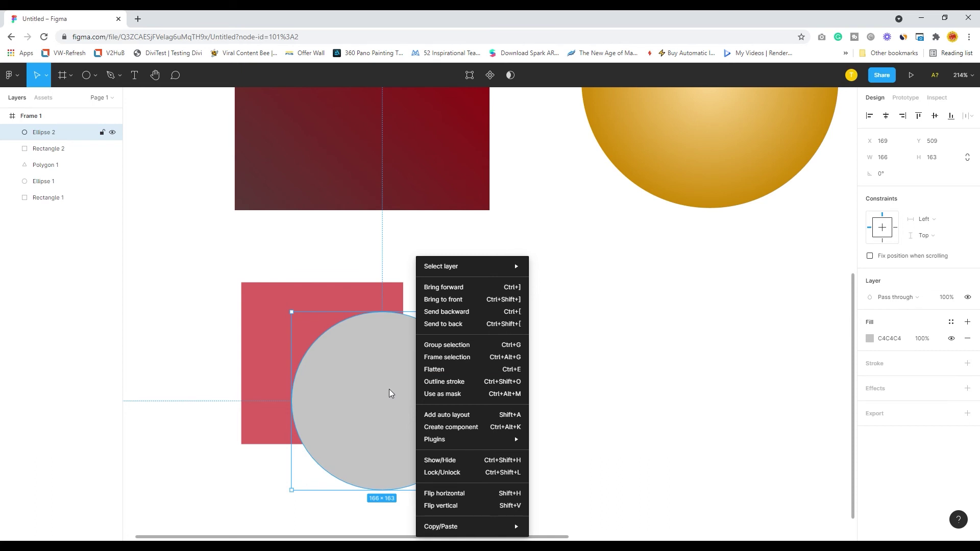
{"action": "left_click", "coordinate": [443, 314]}
{"action": "left_click", "coordinate": [584, 357]}
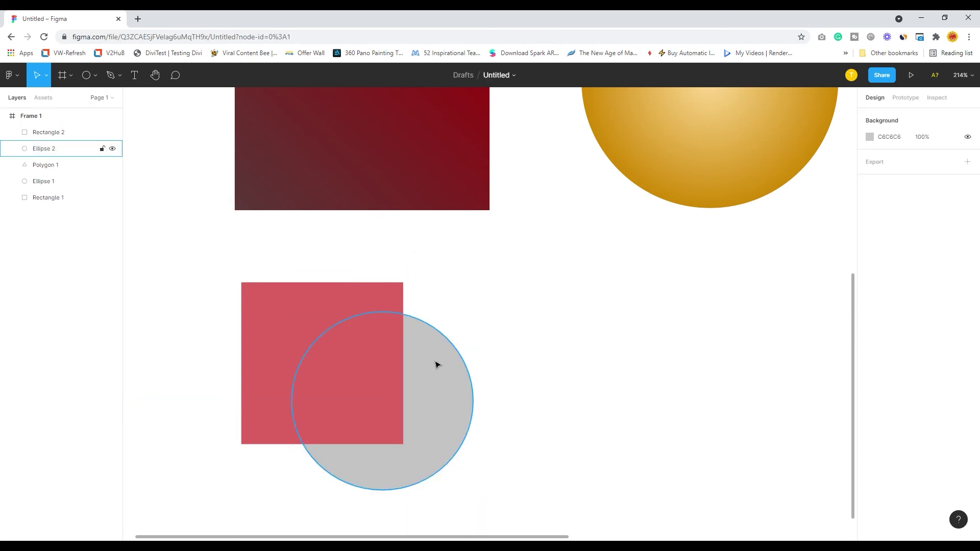
{"action": "left_click", "coordinate": [350, 380]}
{"action": "left_click", "coordinate": [350, 380]}
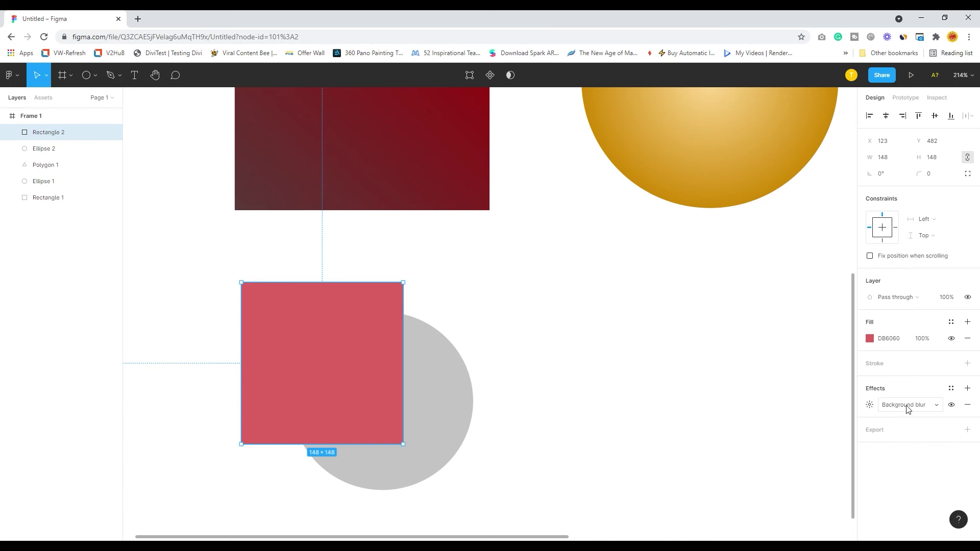
Lower Rectangle 2's fill opacity to about 35% so the grey circle shows through blurred
{"action": "left_click", "coordinate": [925, 339]}
{"action": "left_click", "coordinate": [922, 340]}
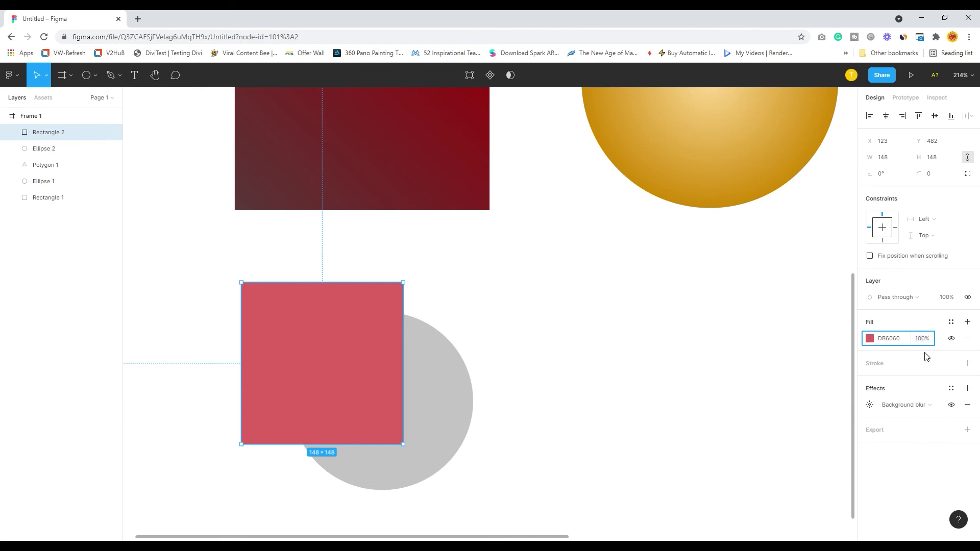
{"action": "left_click", "coordinate": [890, 342]}
{"action": "left_click", "coordinate": [868, 339]}
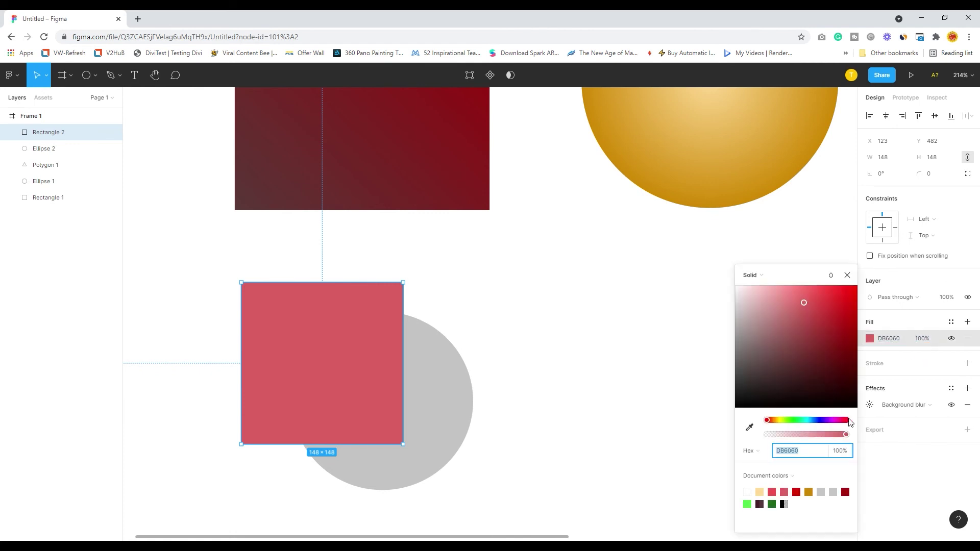
{"action": "left_click_drag", "start_coordinate": [846, 435], "coordinate": [798, 442]}
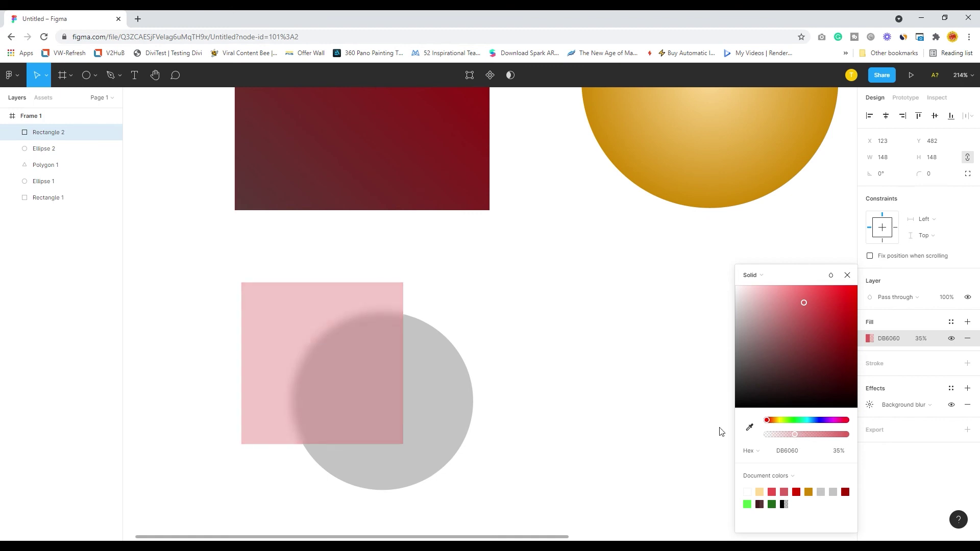
{"action": "left_click", "coordinate": [544, 328]}
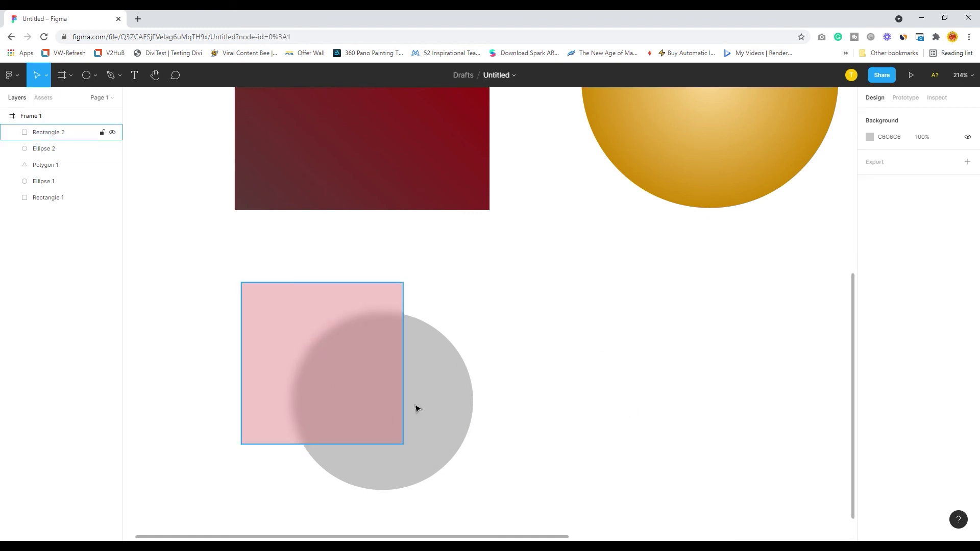
{"action": "left_click", "coordinate": [396, 385]}
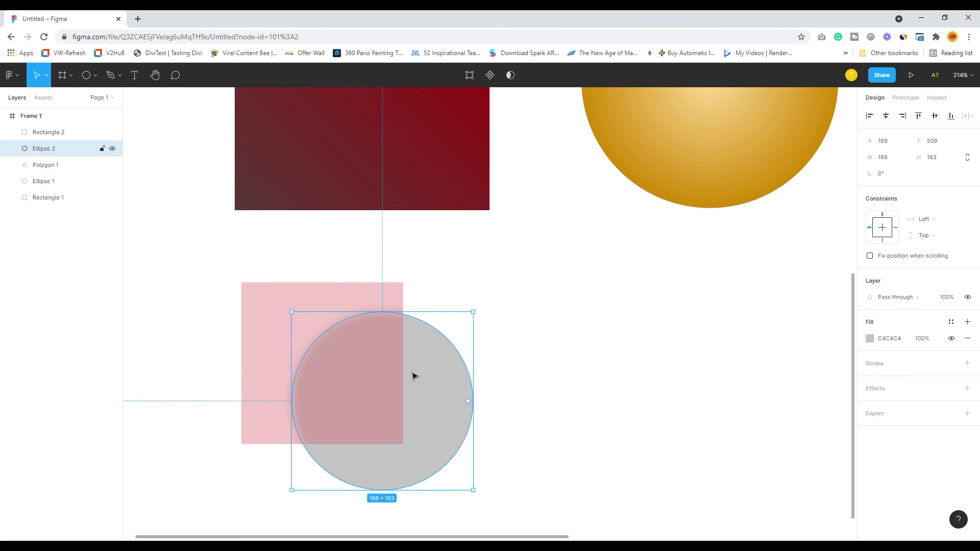
{"action": "left_click", "coordinate": [592, 313]}
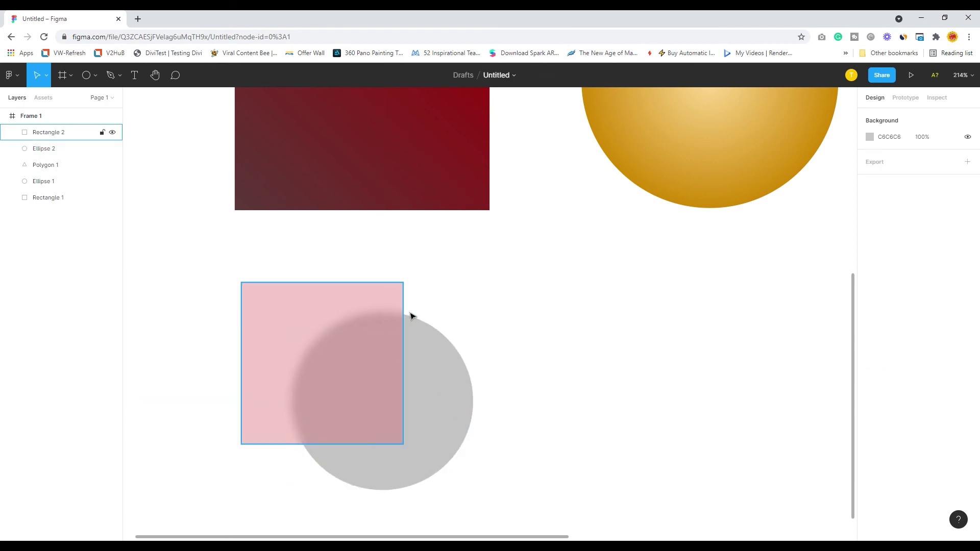
Recolour Ellipse 2's fill from grey to bright yellow FFCC16
{"action": "left_click", "coordinate": [431, 402]}
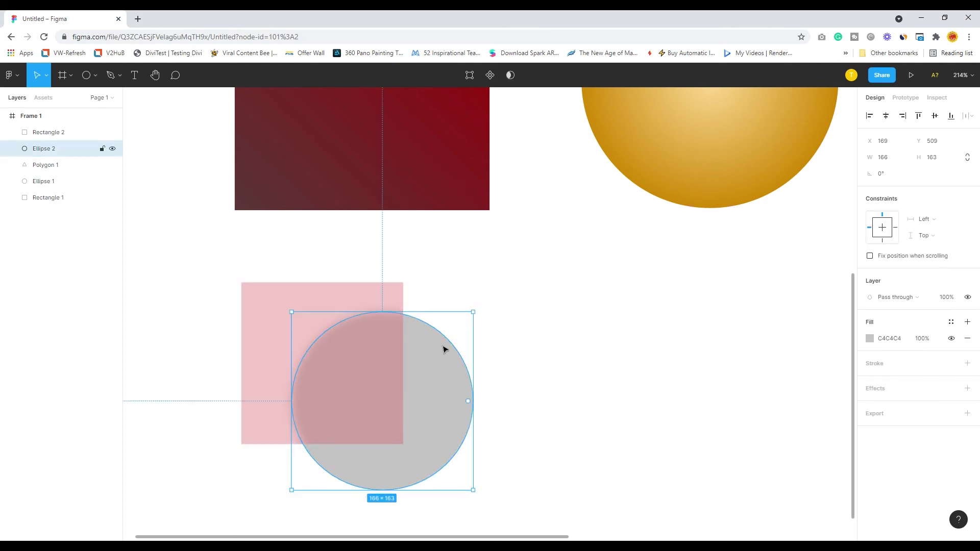
{"action": "left_click", "coordinate": [869, 338]}
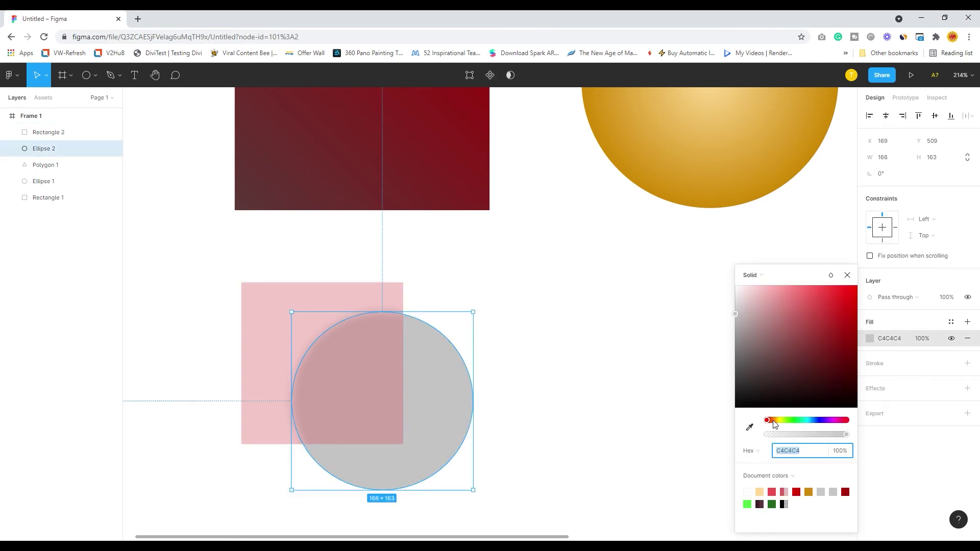
{"action": "left_click_drag", "start_coordinate": [774, 422], "coordinate": [778, 422]}
{"action": "left_click_drag", "start_coordinate": [814, 317], "coordinate": [848, 289]}
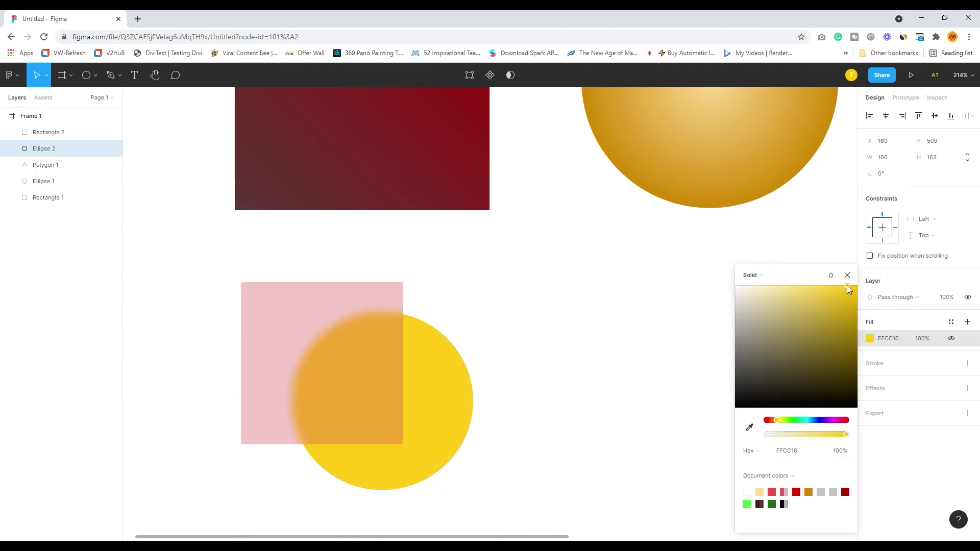
{"action": "left_click", "coordinate": [721, 307]}
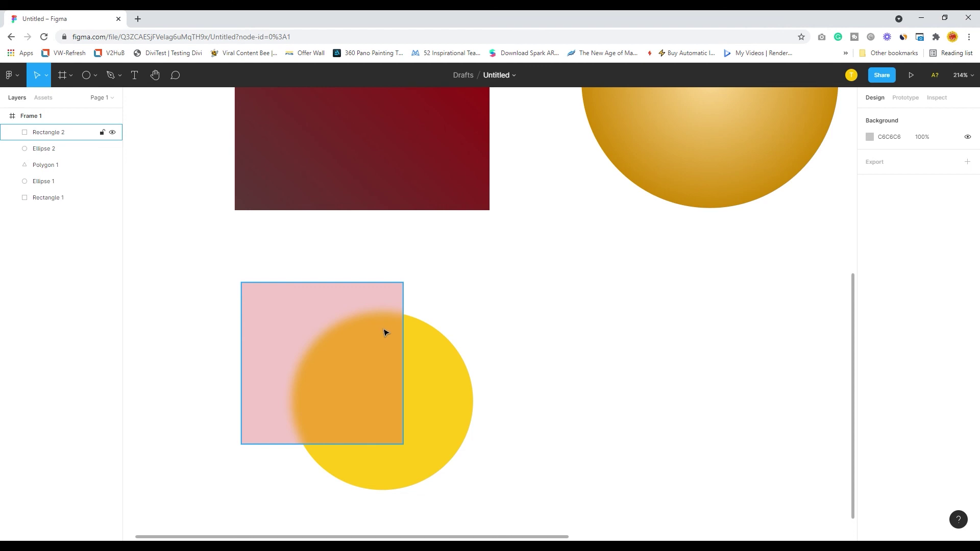
Resize pink Rectangle 2 to 221 × 132 and shift it left across the yellow circle
{"action": "left_click", "coordinate": [361, 304]}
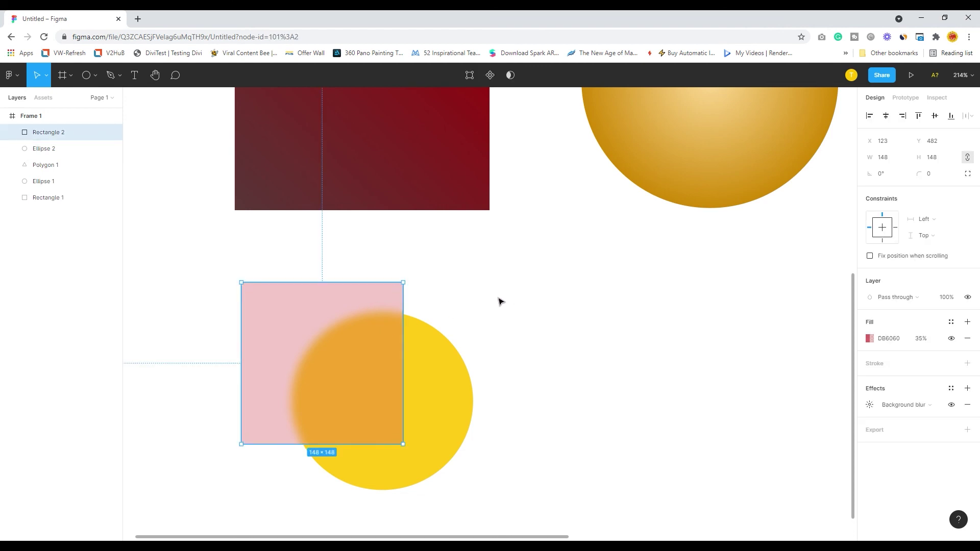
{"action": "left_click_drag", "start_coordinate": [412, 451], "coordinate": [450, 423]}
{"action": "left_click_drag", "start_coordinate": [377, 356], "coordinate": [332, 360]}
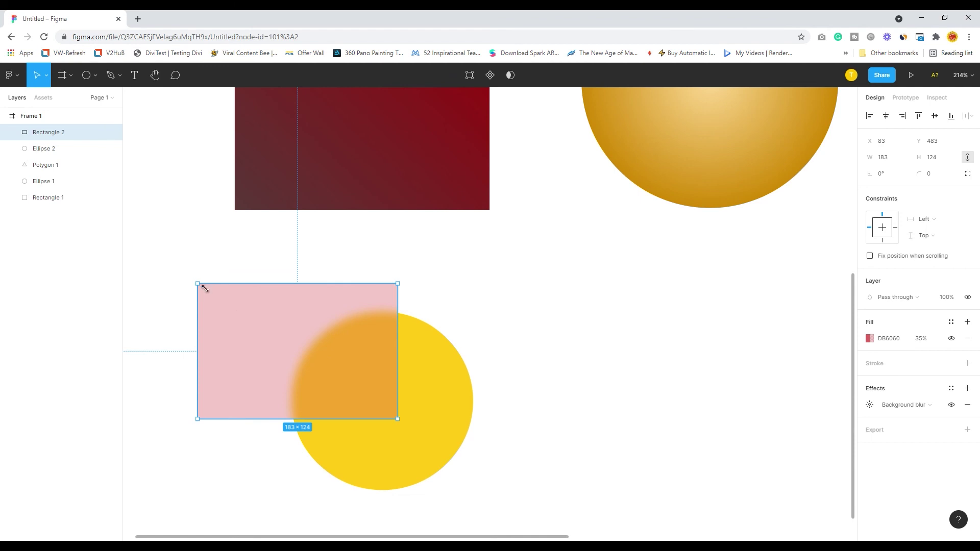
{"action": "left_click_drag", "start_coordinate": [206, 288], "coordinate": [203, 297]}
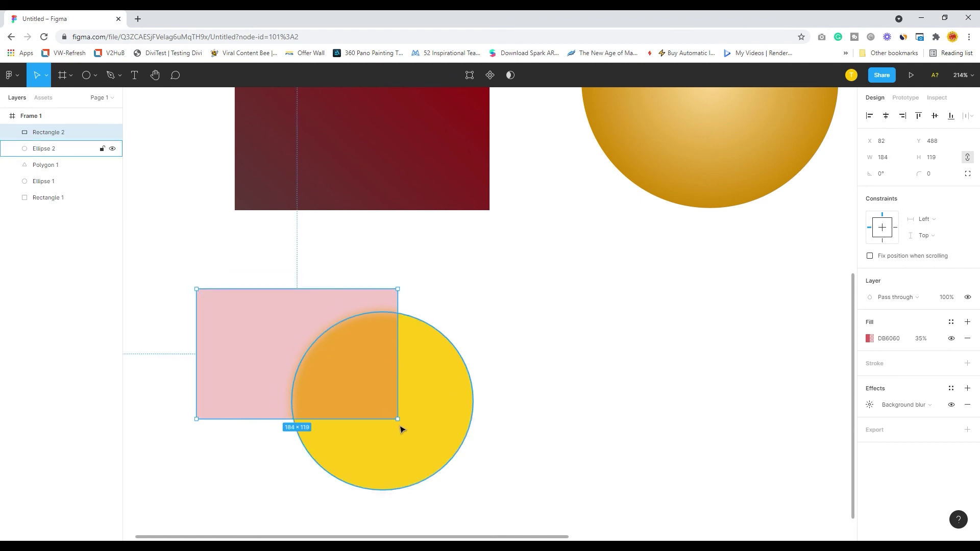
{"action": "left_click_drag", "start_coordinate": [405, 425], "coordinate": [445, 442]}
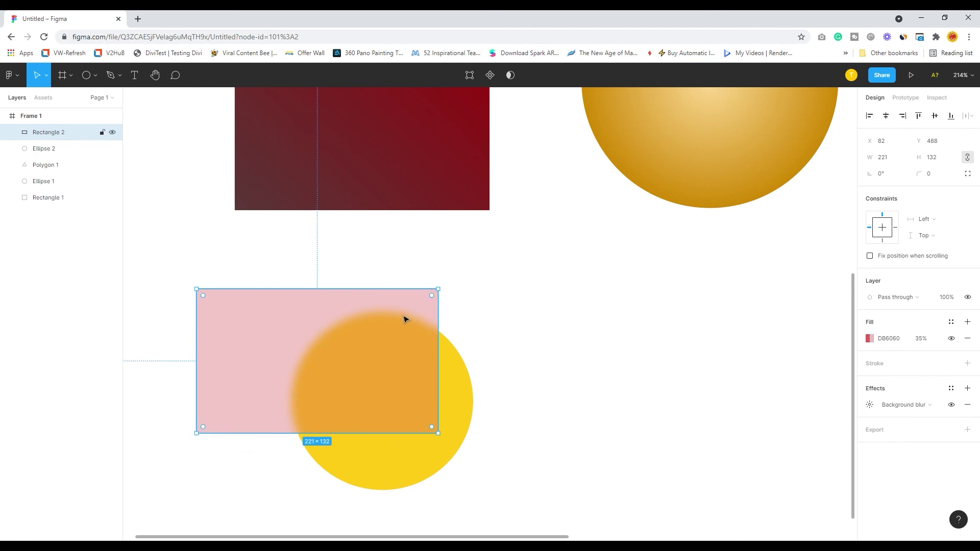
{"action": "left_click_drag", "start_coordinate": [409, 309], "coordinate": [389, 302]}
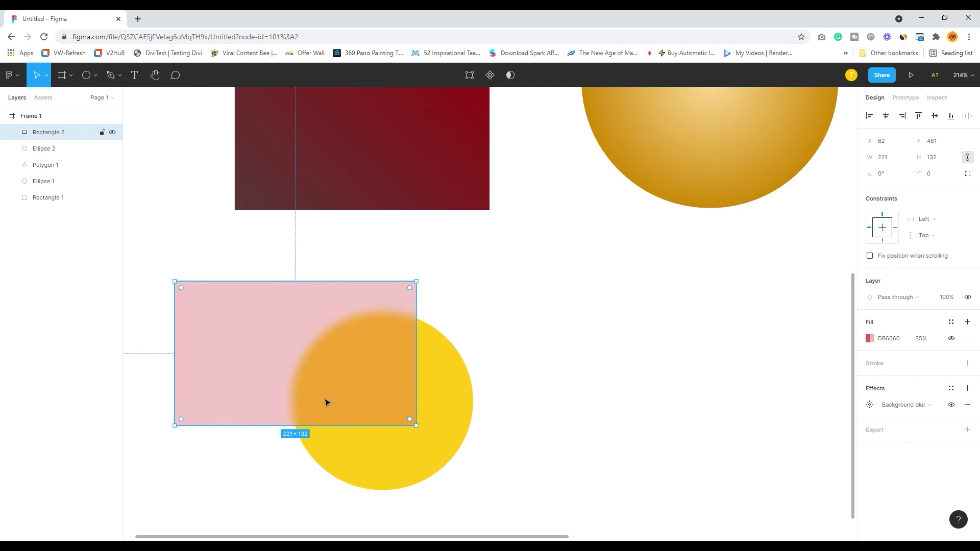
{"action": "left_click", "coordinate": [536, 334]}
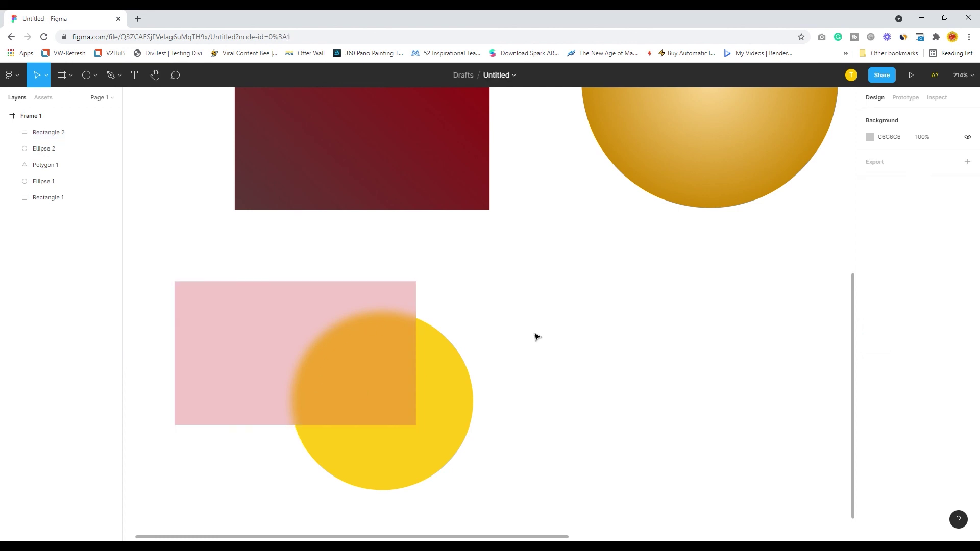
{"action": "left_click", "coordinate": [354, 391]}
{"action": "left_click", "coordinate": [681, 334]}
{"action": "left_click", "coordinate": [387, 366]}
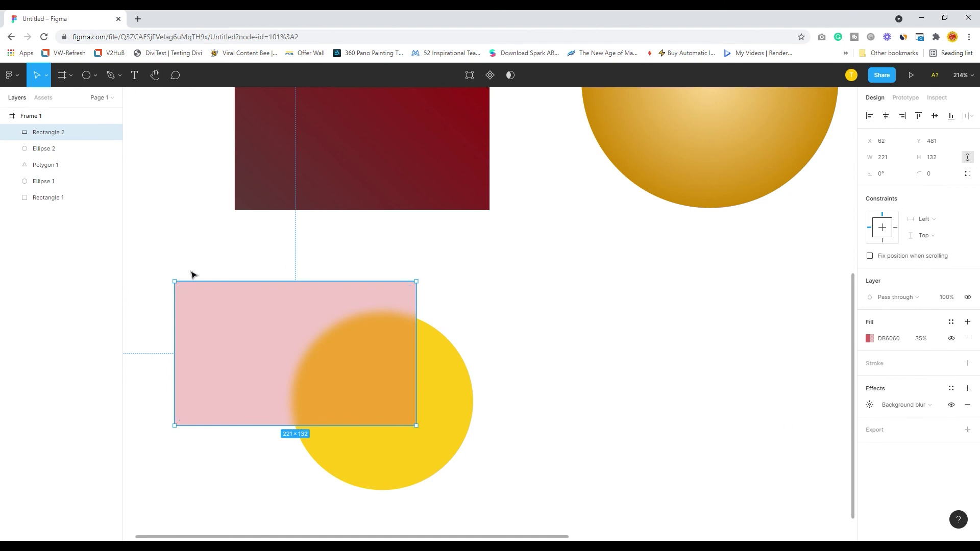
{"action": "left_click_drag", "start_coordinate": [155, 263], "coordinate": [554, 518]}
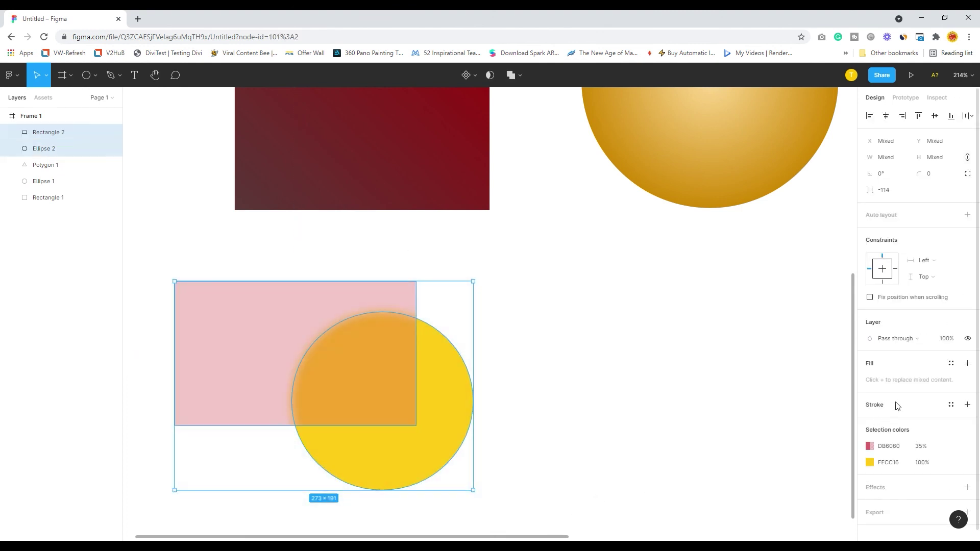
{"action": "scroll", "coordinate": [913, 459], "scroll_direction": "down", "scroll_amount": 1}
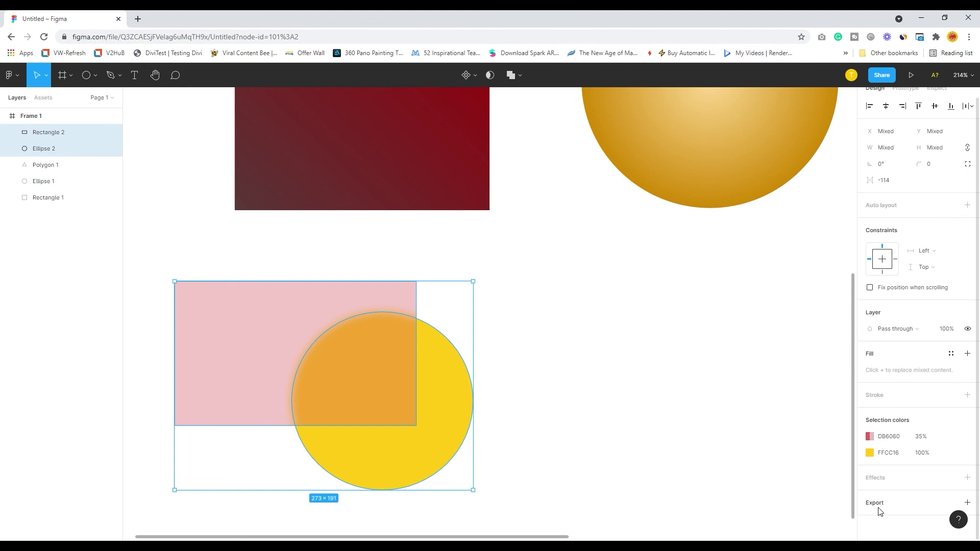
{"action": "left_click", "coordinate": [639, 415]}
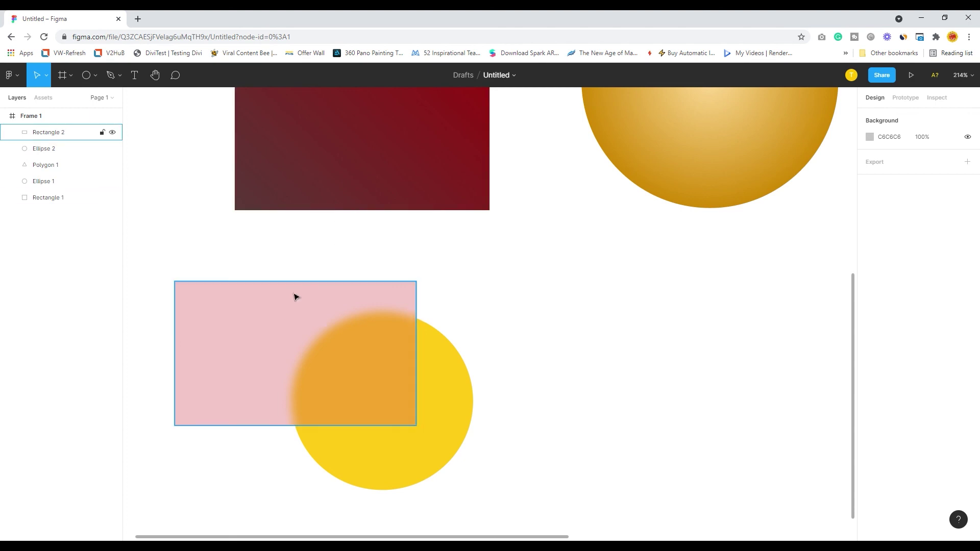
Move the 221 × 132 pink rectangle to 134, 467, over the yellow circle's upper half
{"action": "left_click_drag", "start_coordinate": [276, 304], "coordinate": [354, 290]}
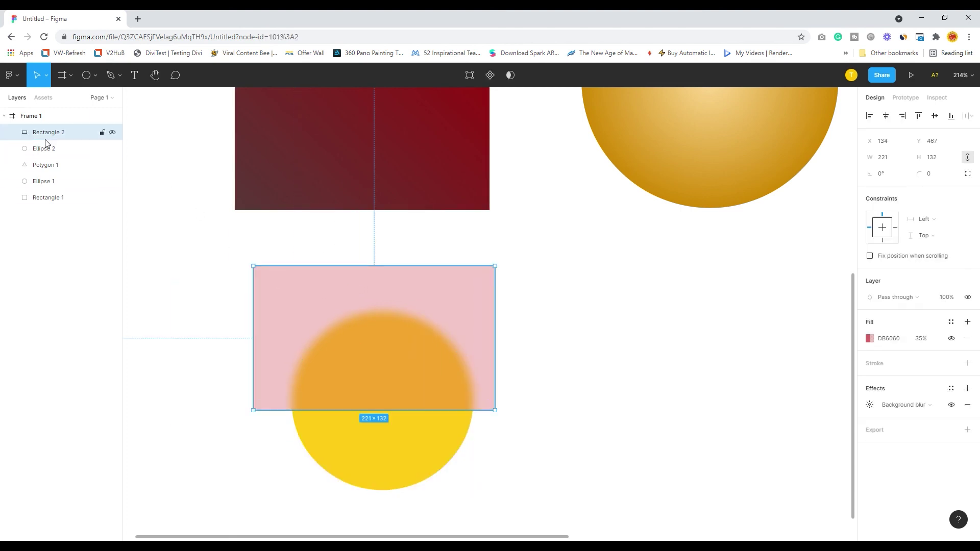